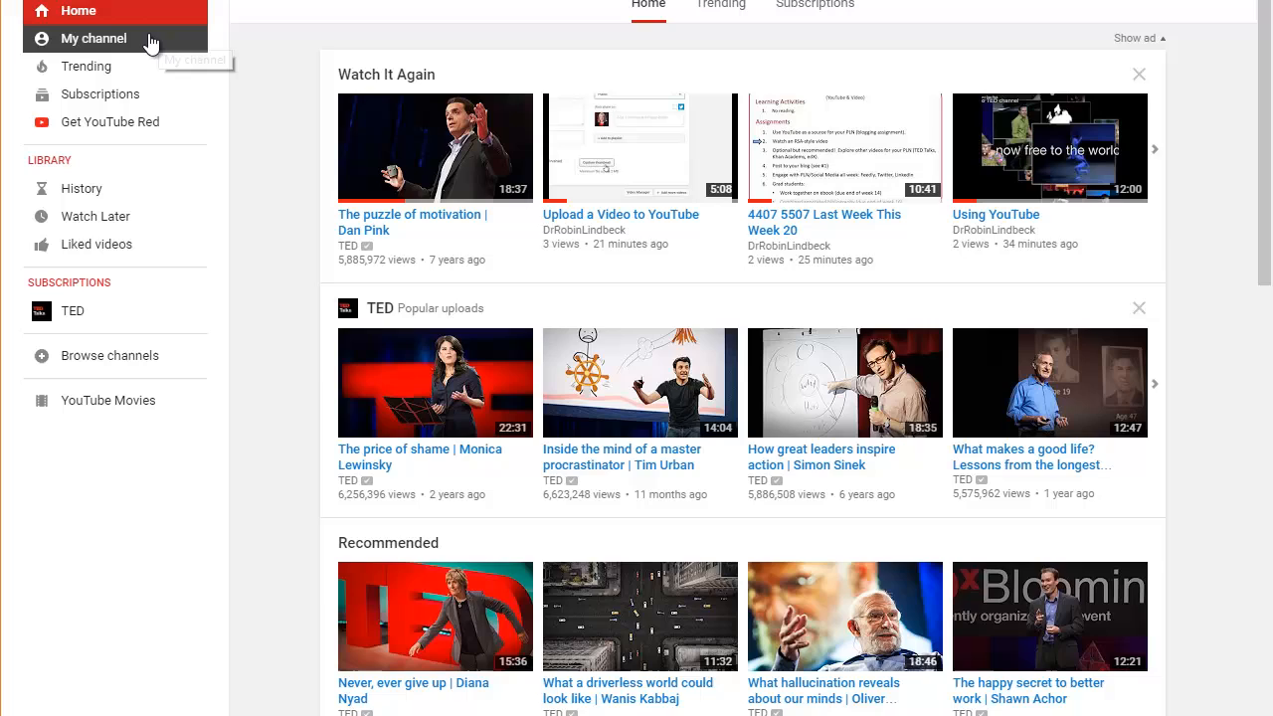
Open the My channel page and review the channel's privacy and layout settings, leaving them unsaved.
click(175, 57)
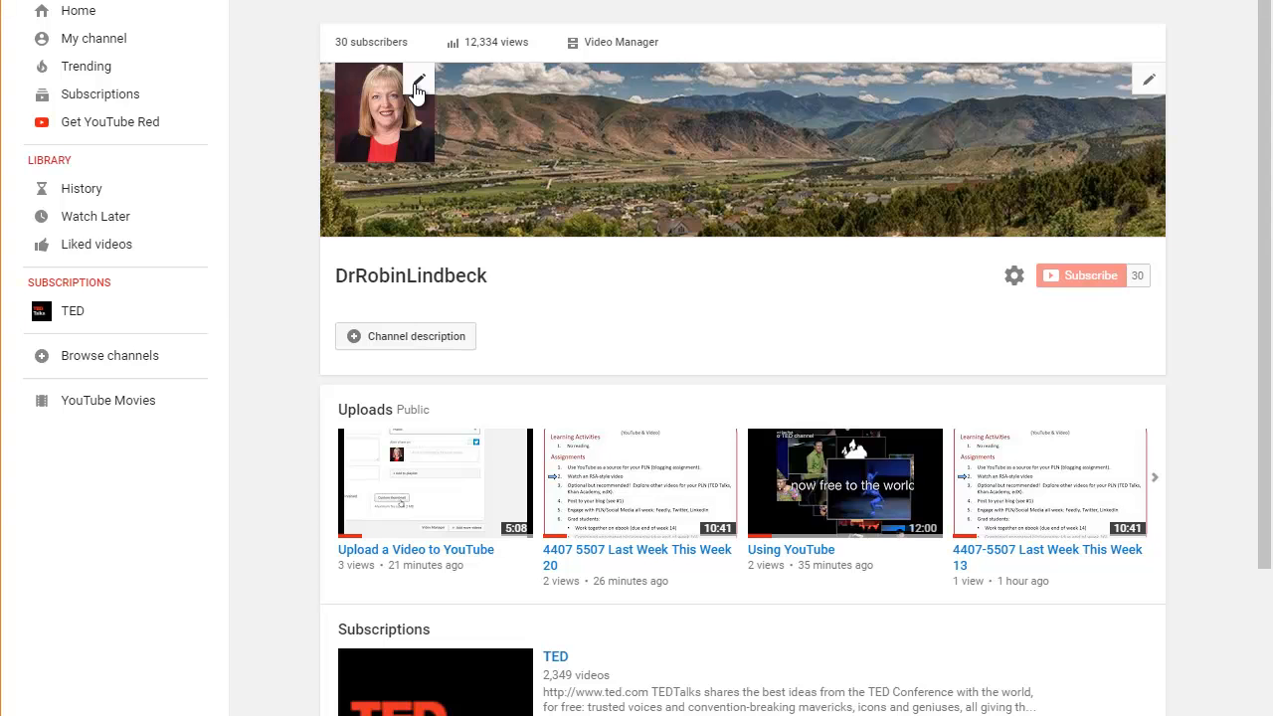
click(1015, 277)
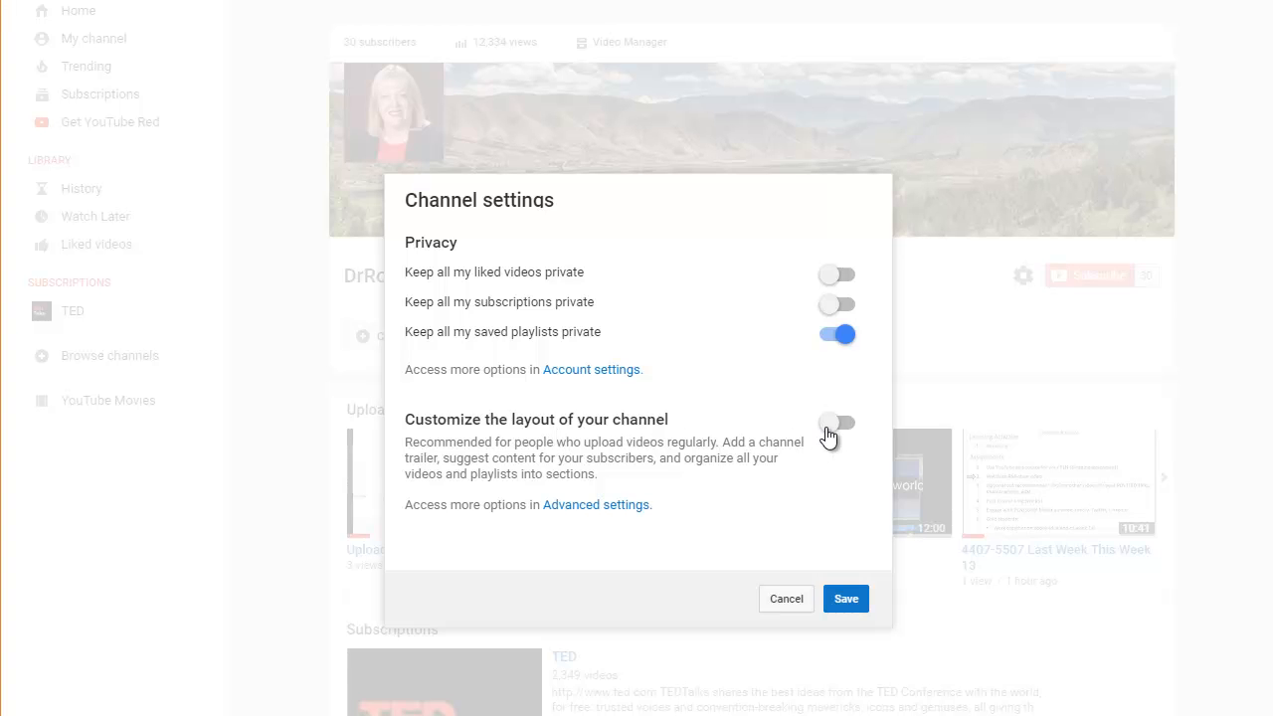
click(791, 603)
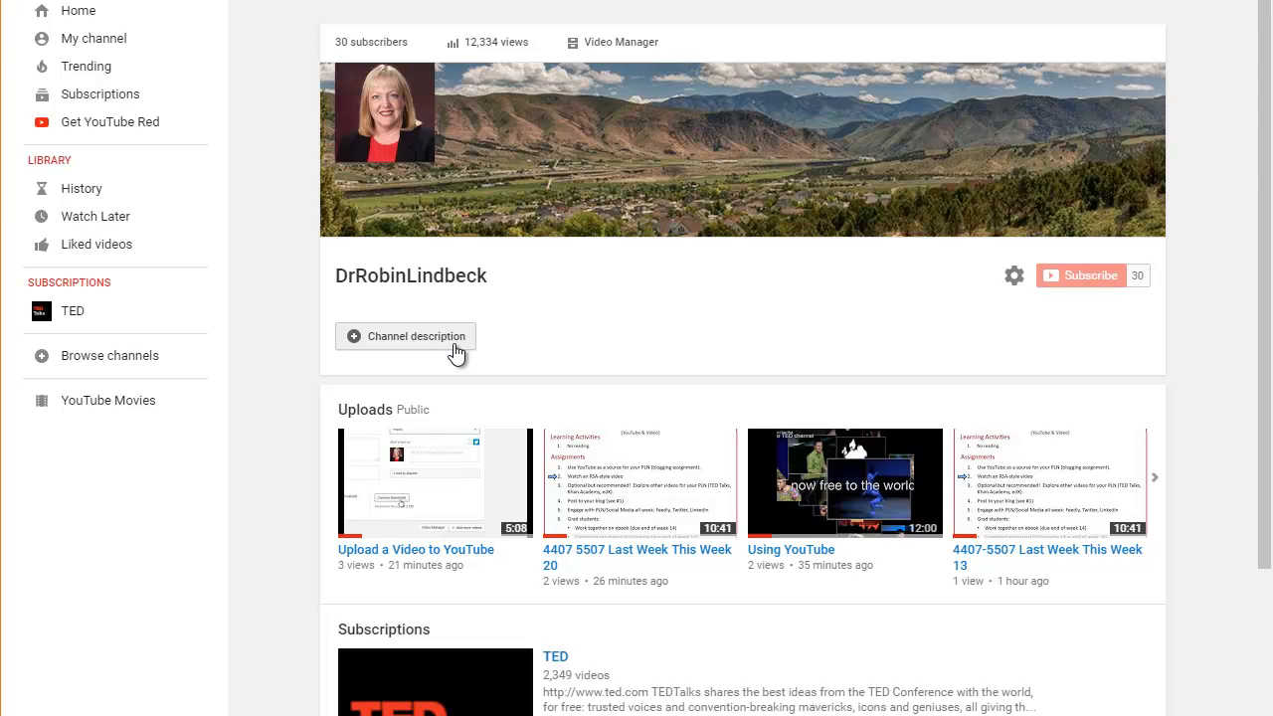
Look over the channel page's sections, open the Video Manager, and check the site navigation guide there.
scroll(296, 433, down, 3)
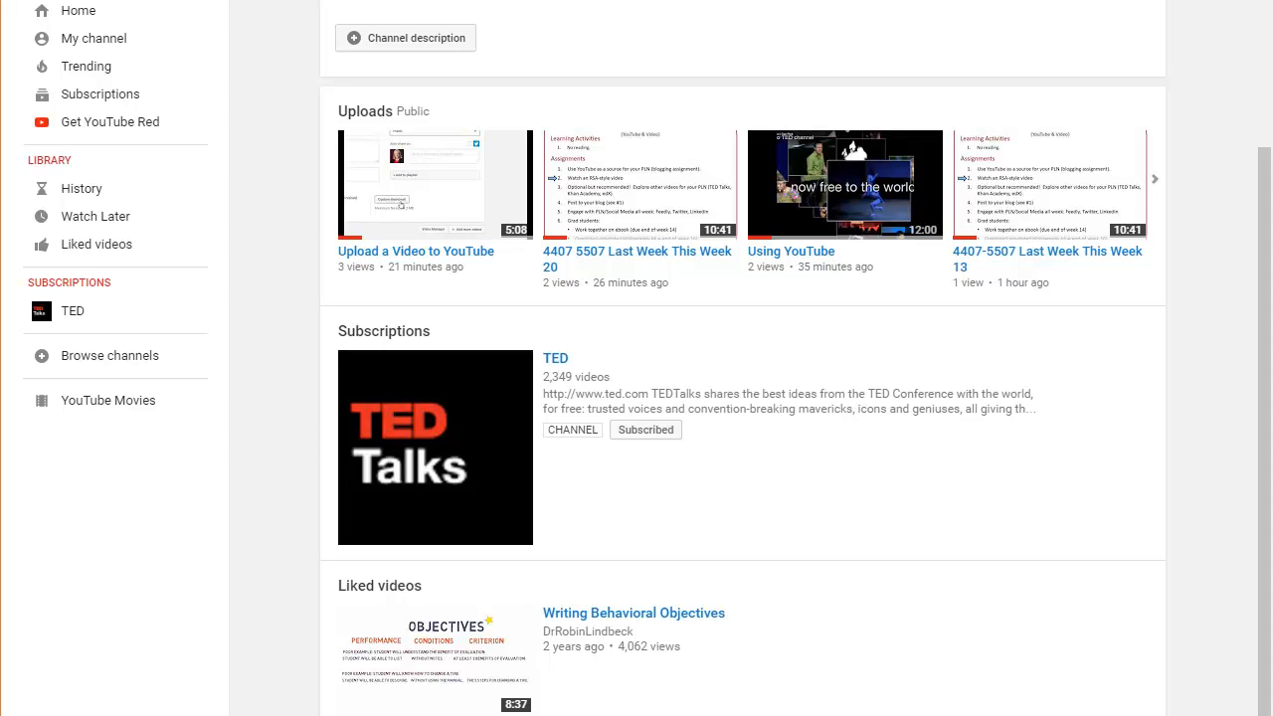
scroll(742, 358, up, 3)
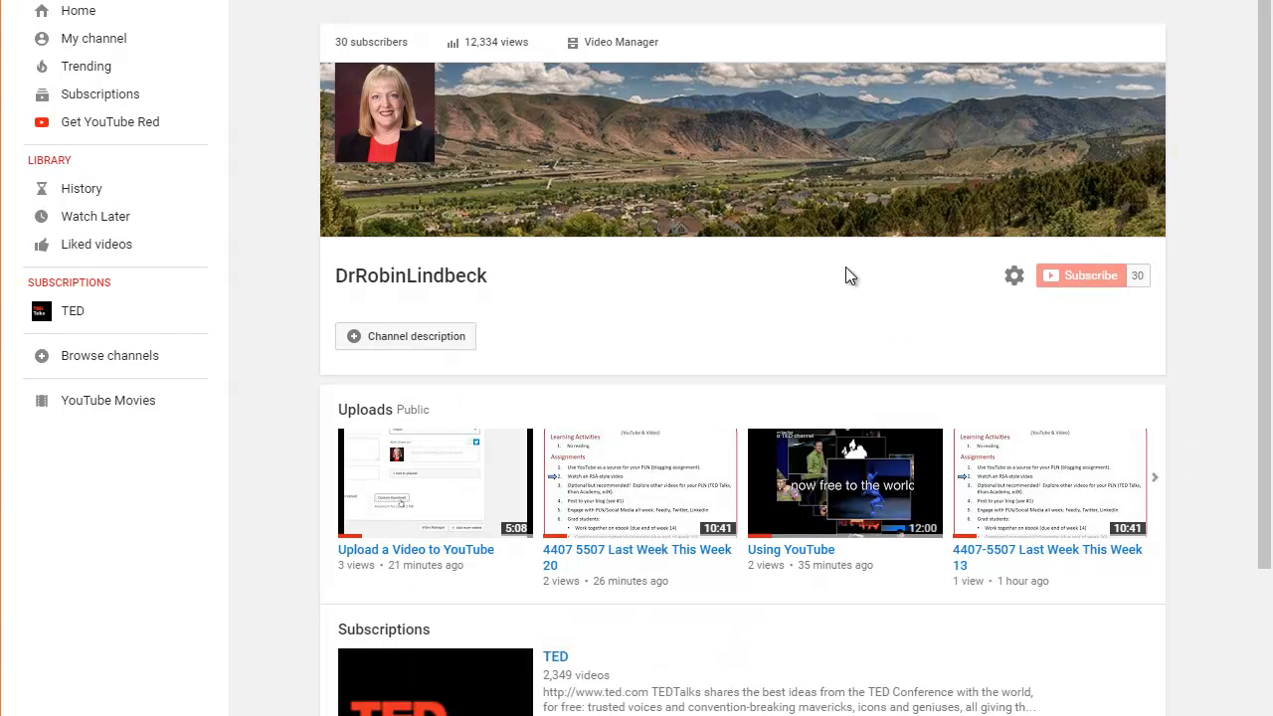
click(621, 45)
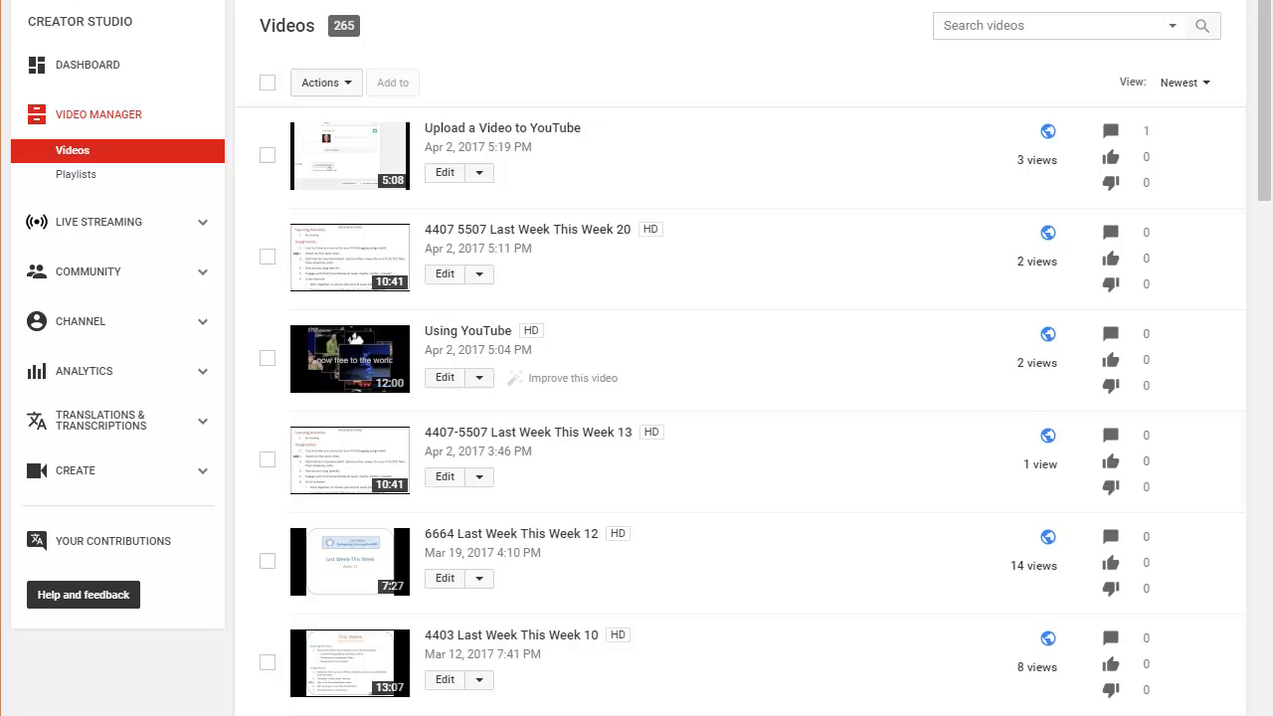
click(38, 1)
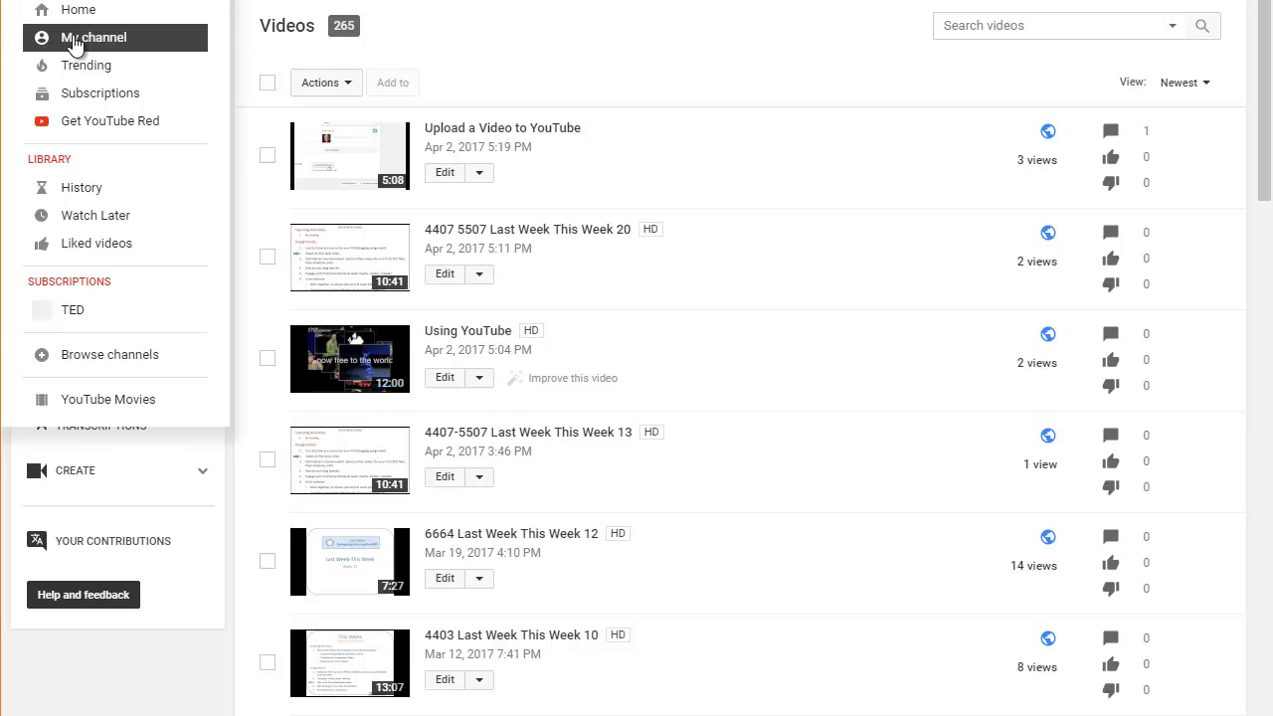
click(38, 1)
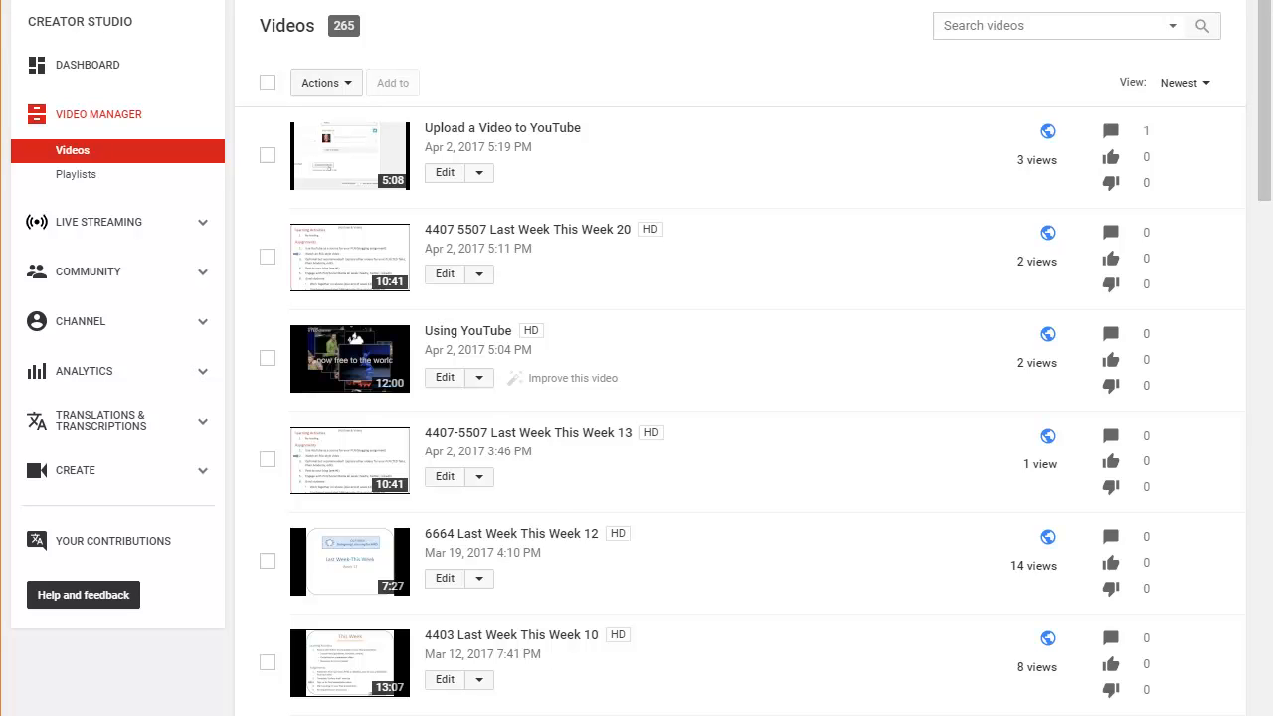
Search the uploaded videos for "hootsuite".
click(962, 24)
text(hootsu)
text(ite)
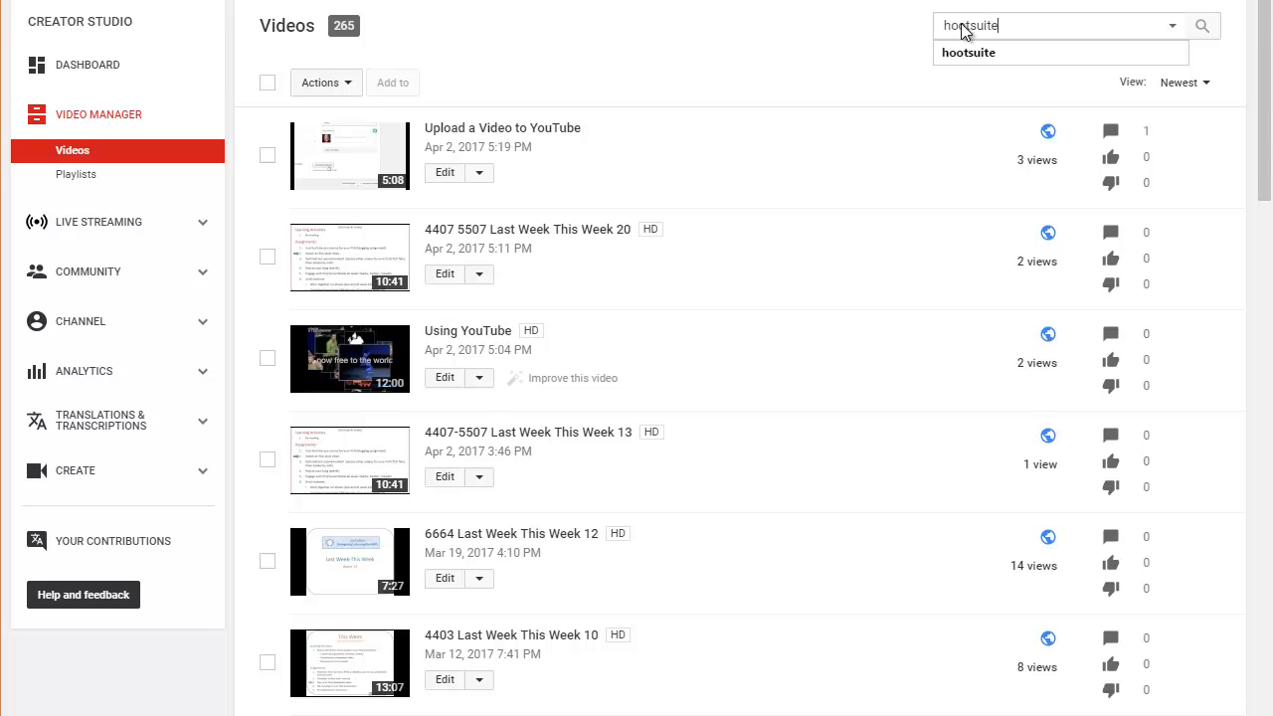
key(Return)
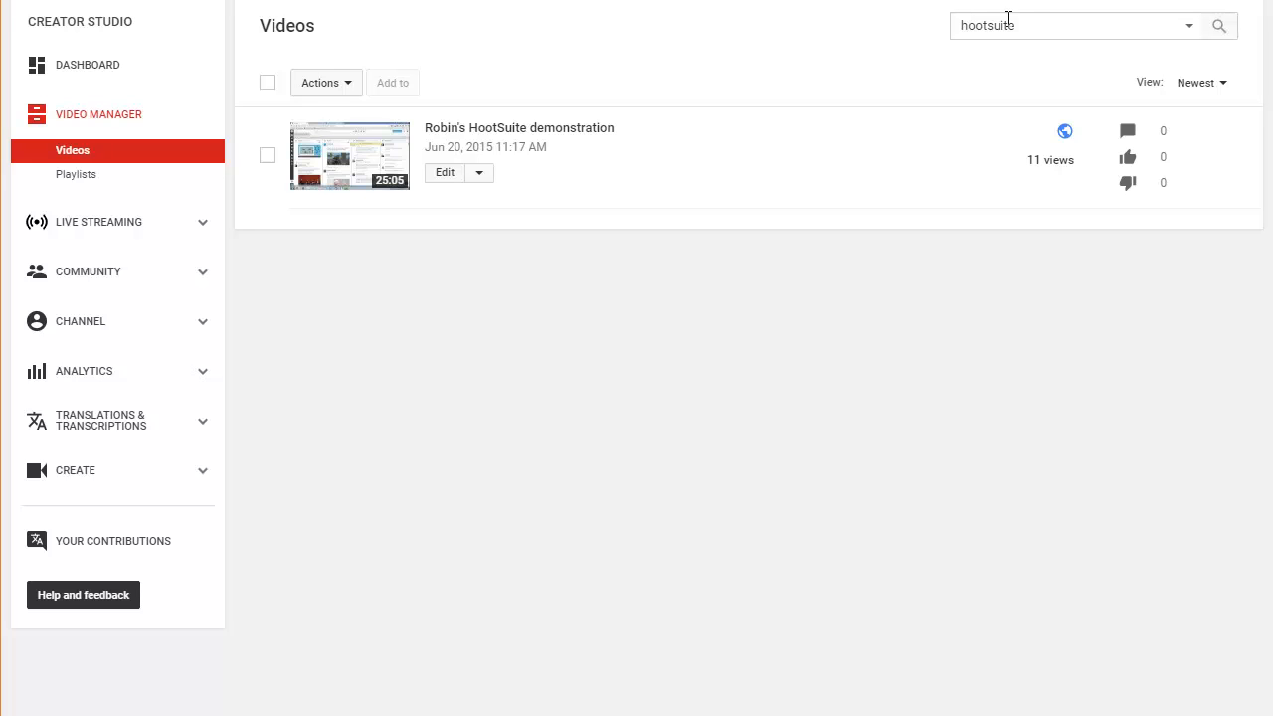
Clear the video search and look through the first page of the full video list.
drag(1032, 25, 946, 25)
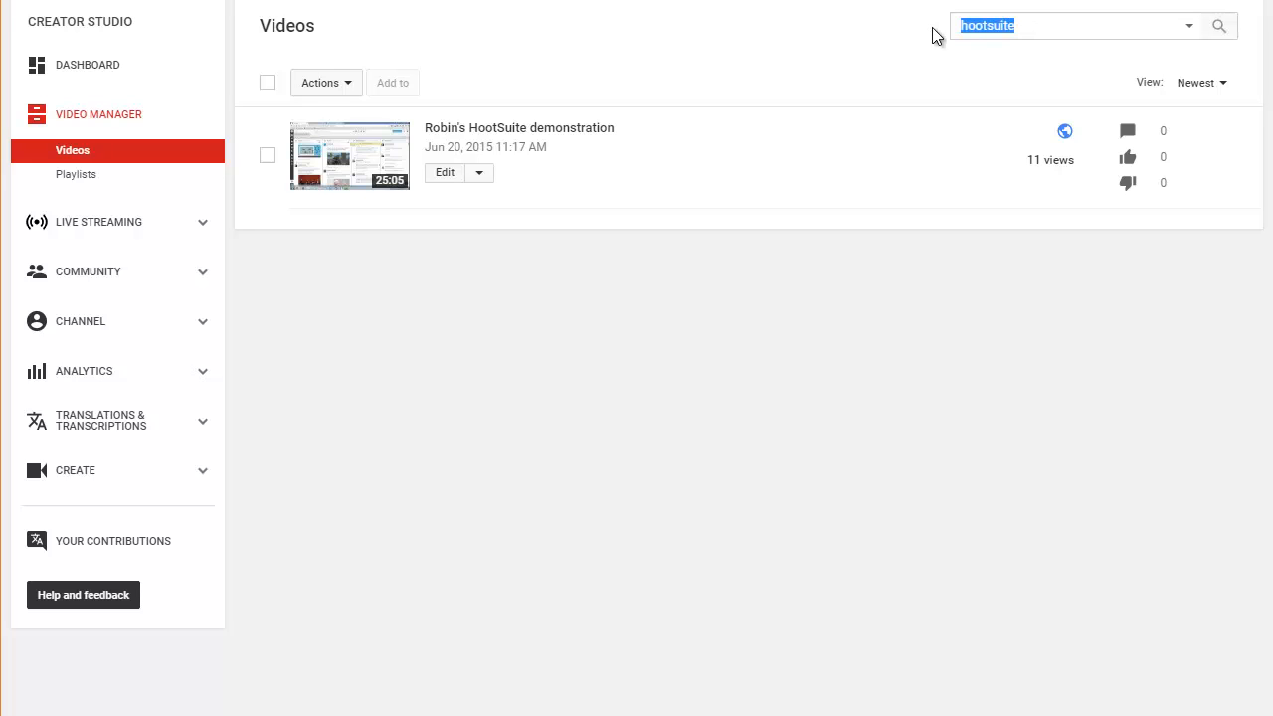
key(BackSpace)
key(Return)
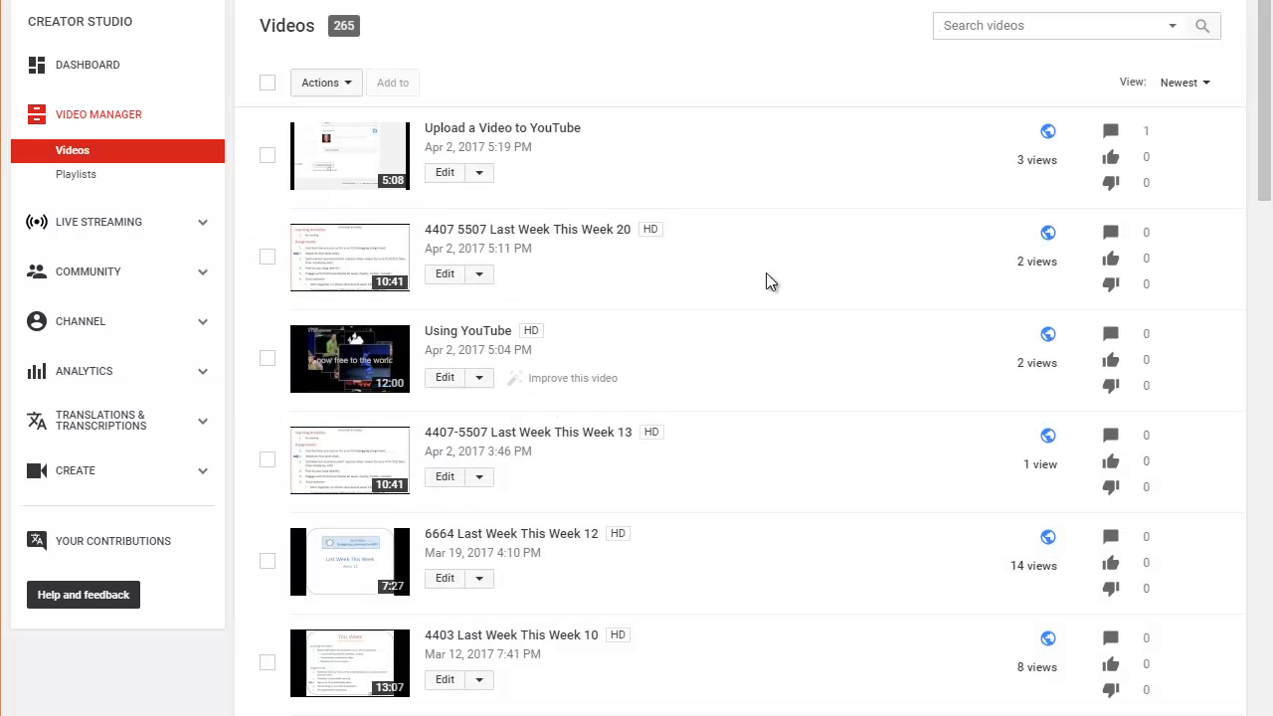
drag(1263, 62, 1258, 696)
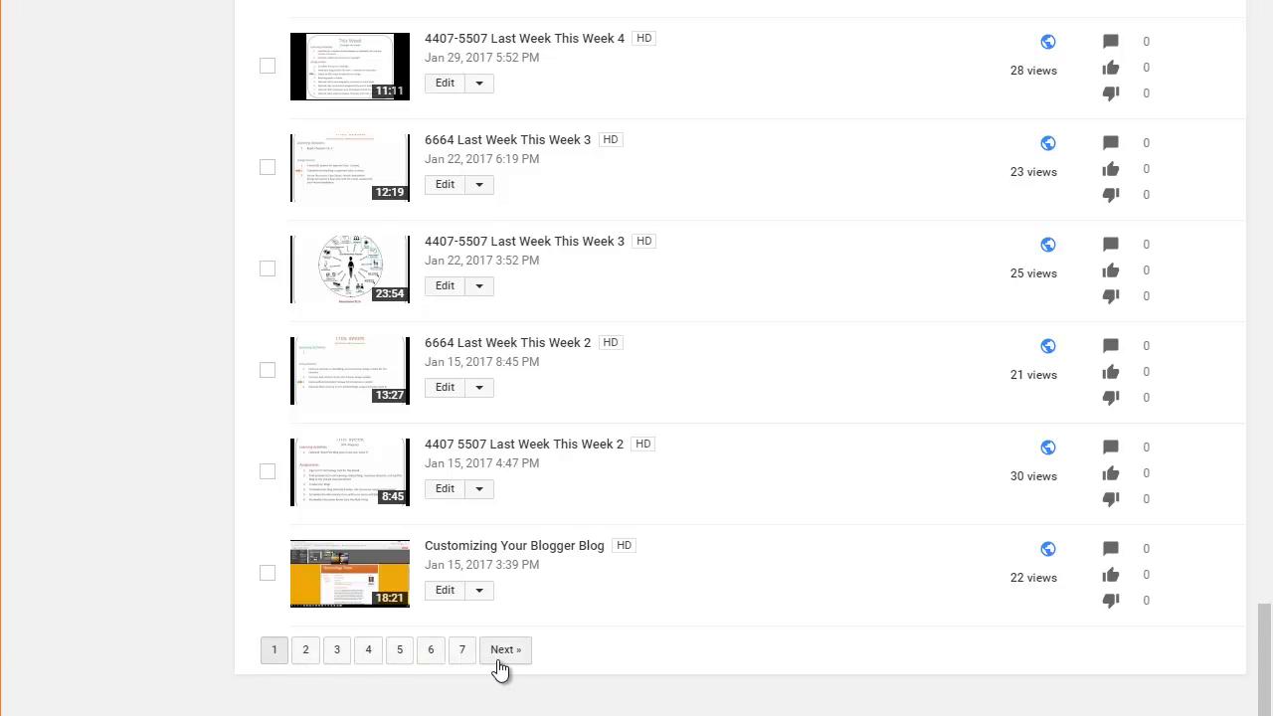
drag(1259, 703, 1227, 40)
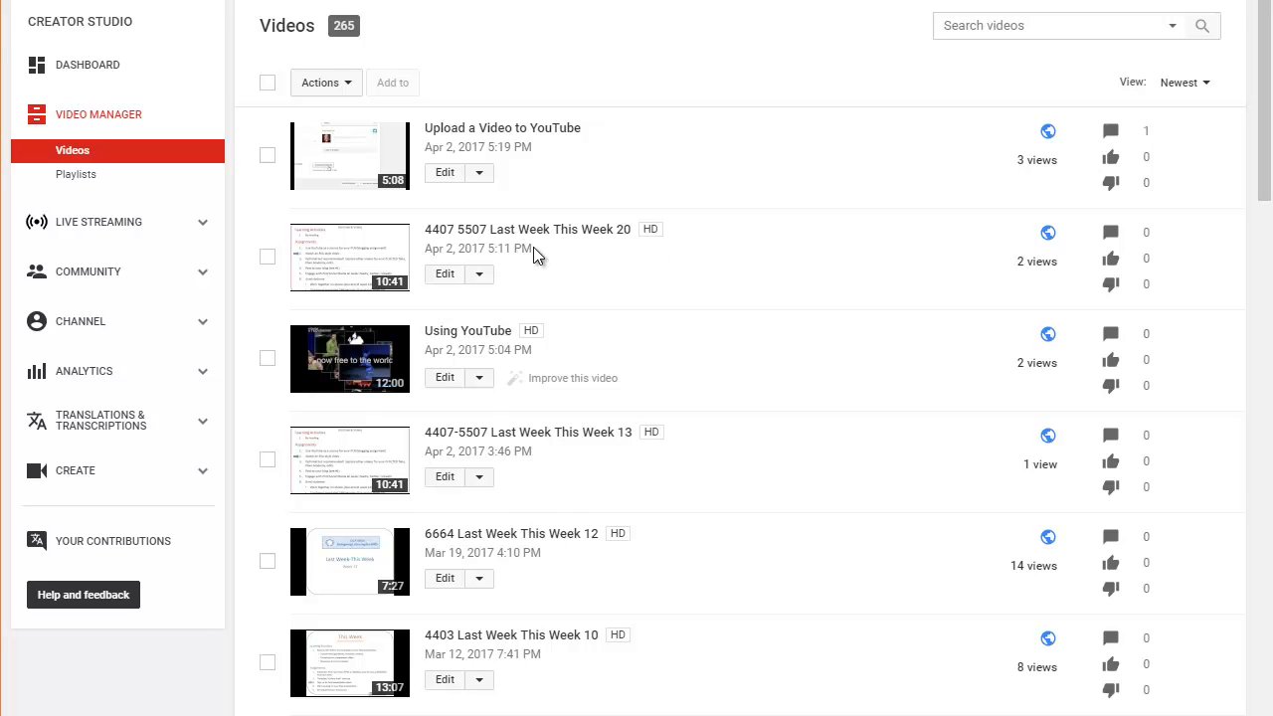
Review the edit options of "4407 5507 Last Week This Week 20" and open its details to view the visibility choices.
click(479, 276)
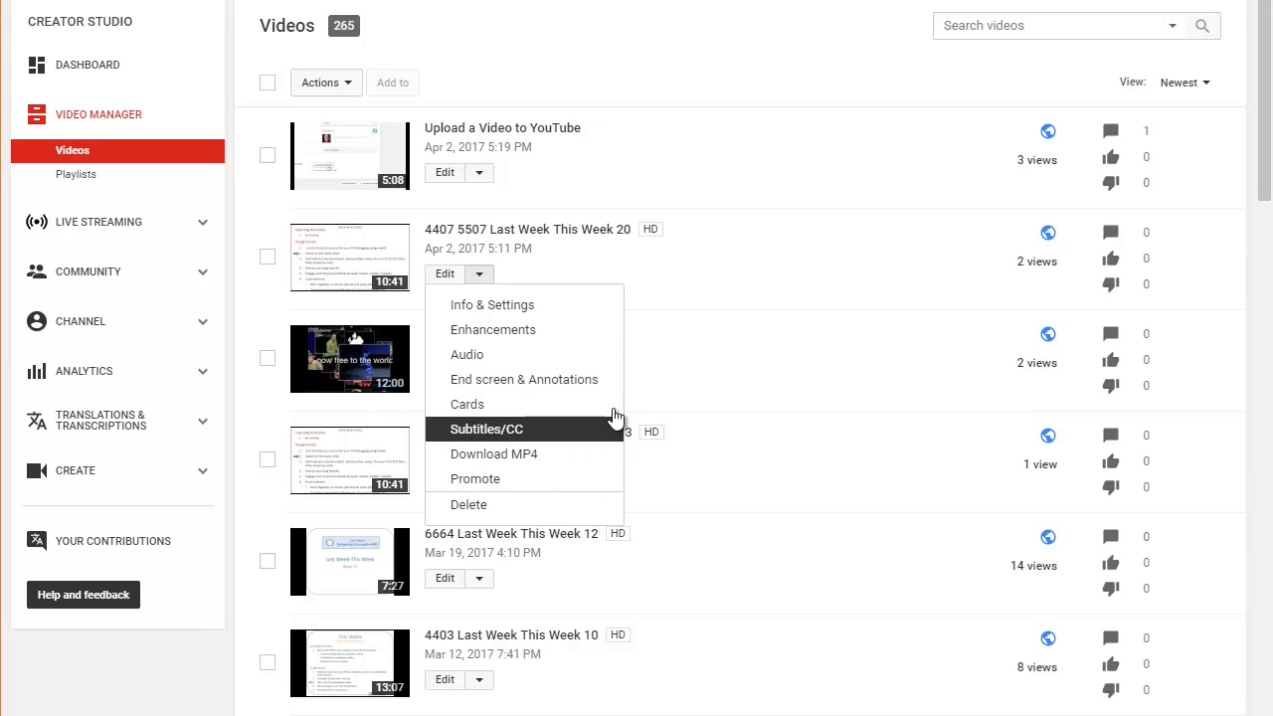
click(670, 288)
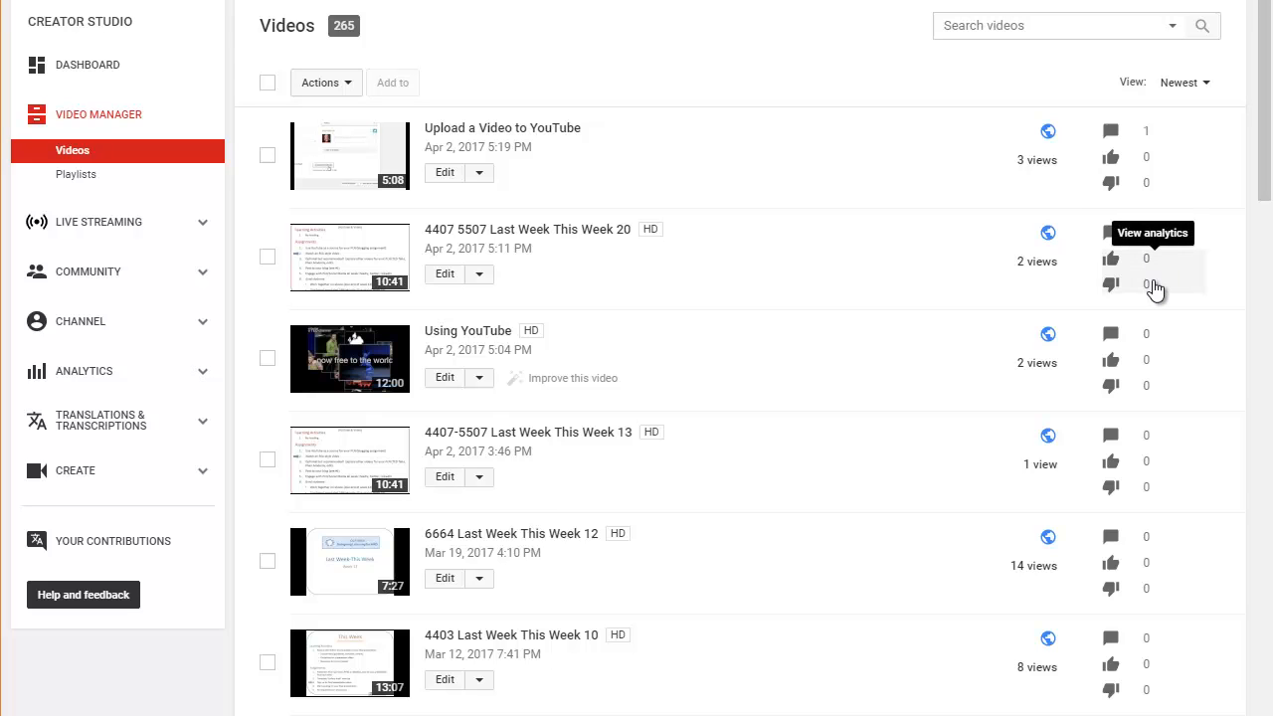
click(584, 231)
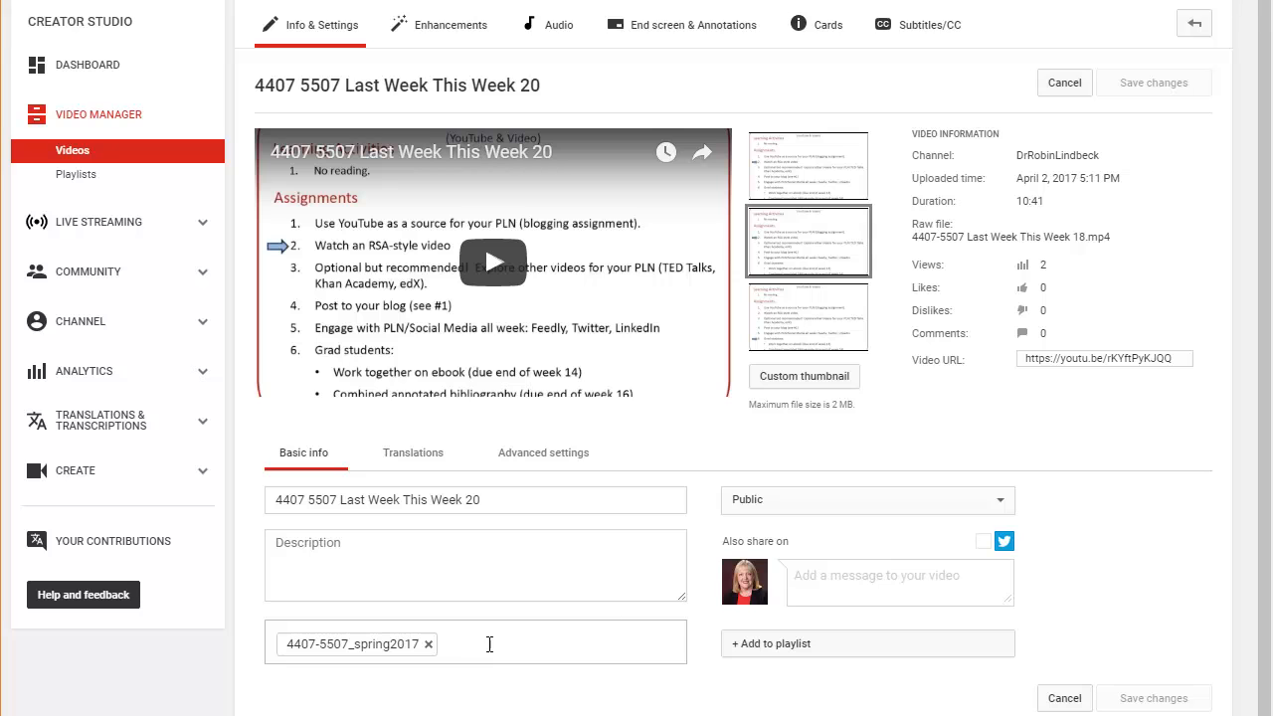
click(1001, 503)
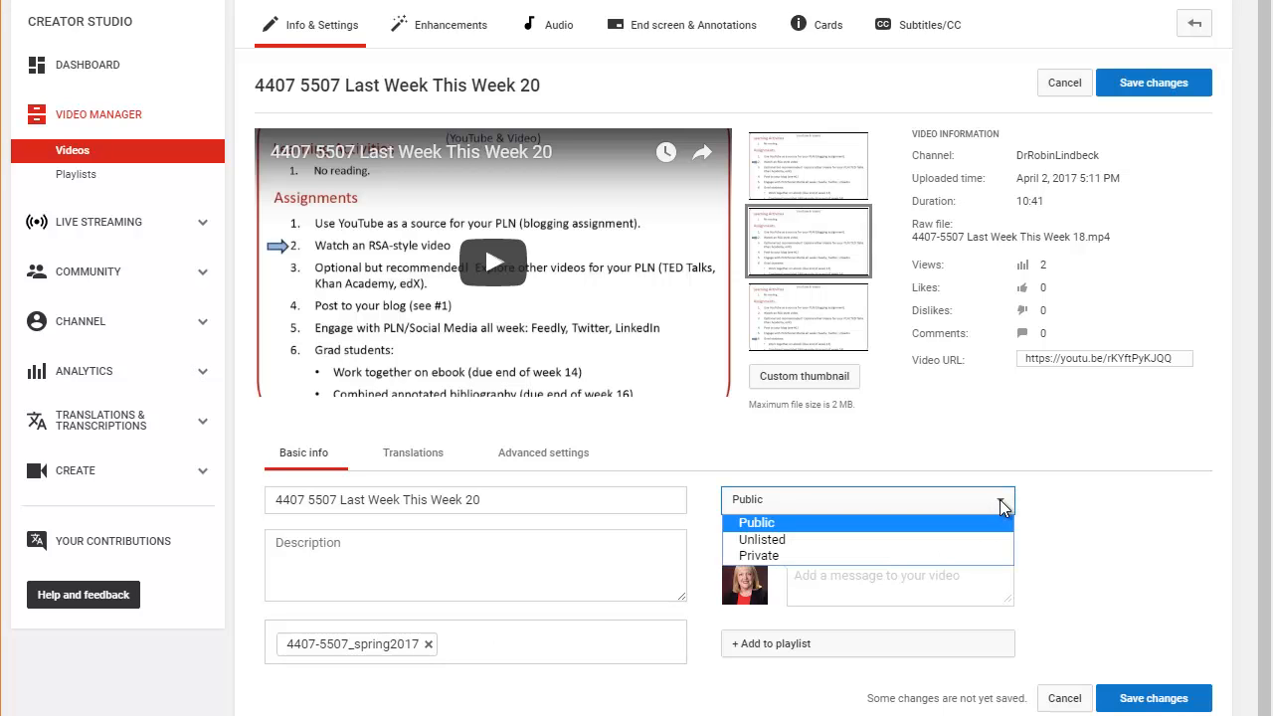
click(1000, 507)
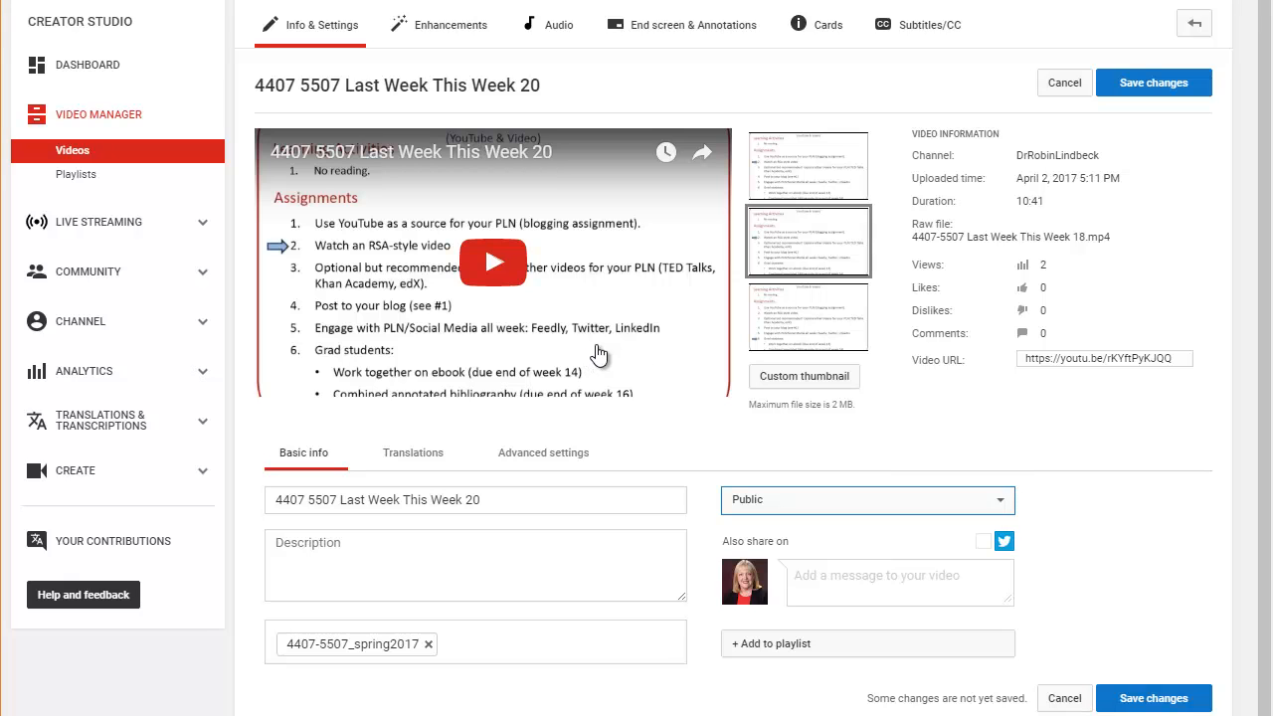
Switch to the video's Enhancements, leaving the details without saving, and pause the preview.
mouse_move(837, 341)
click(448, 34)
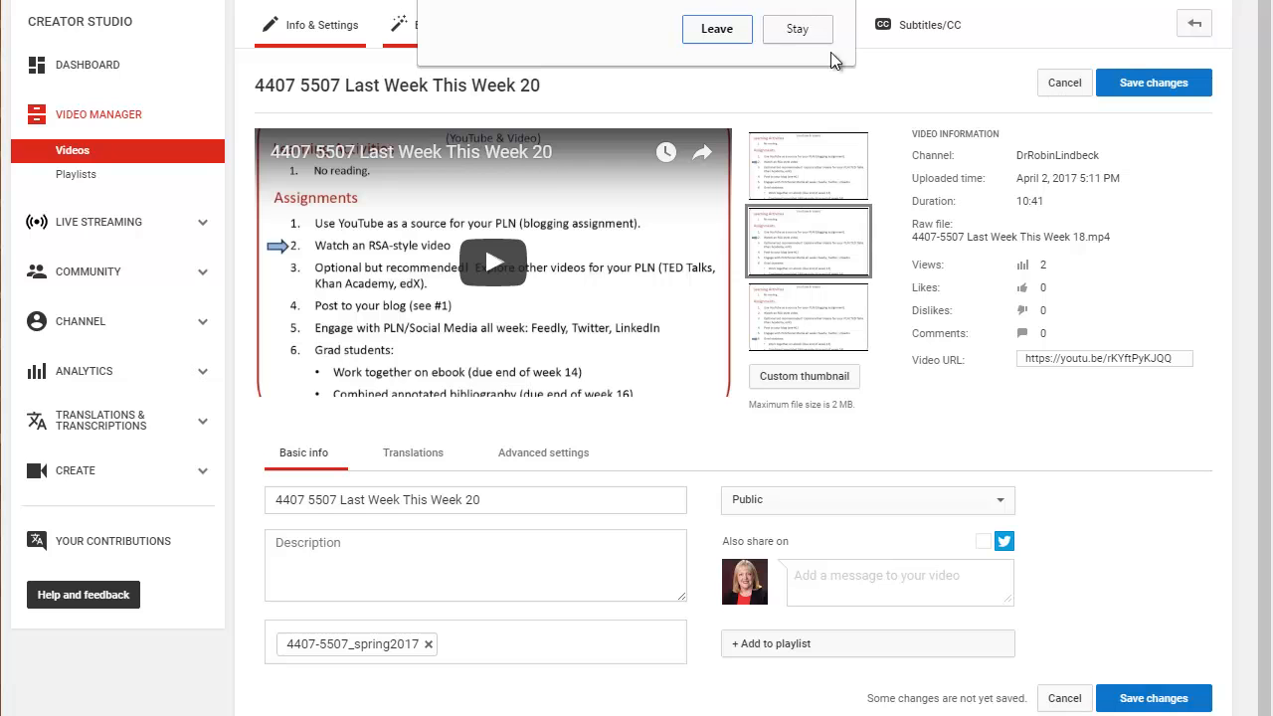
click(718, 30)
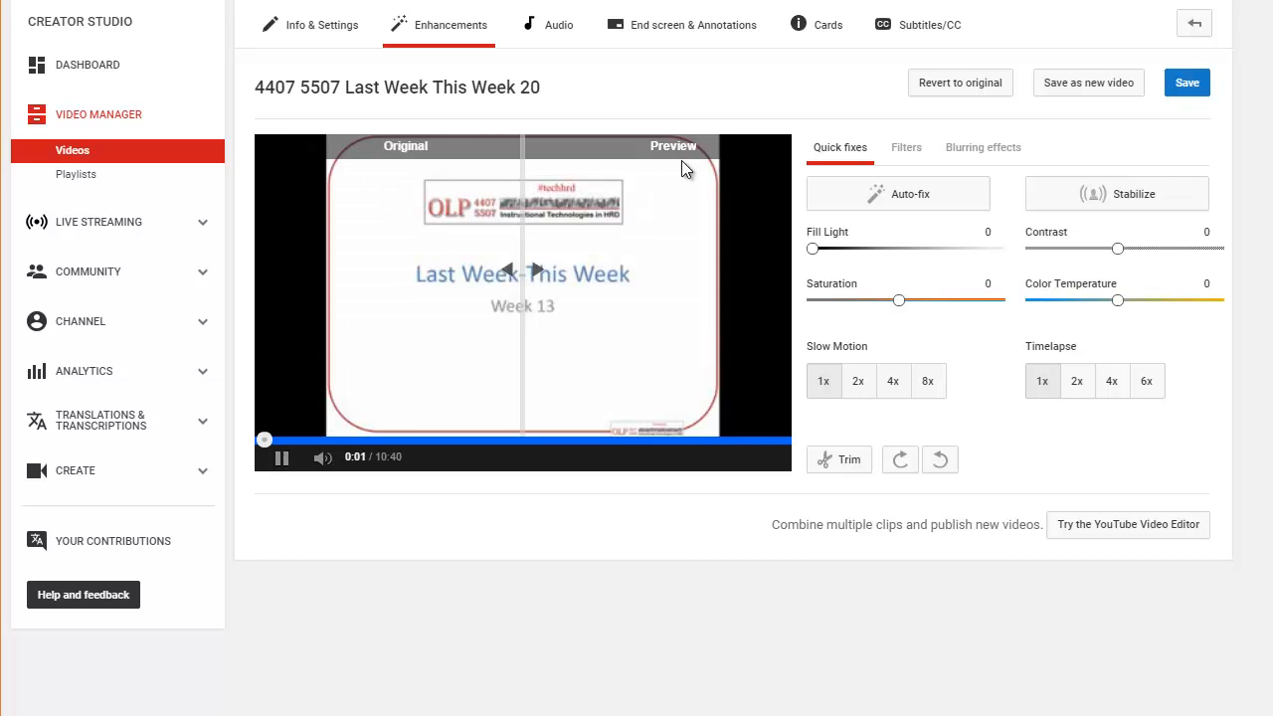
click(282, 460)
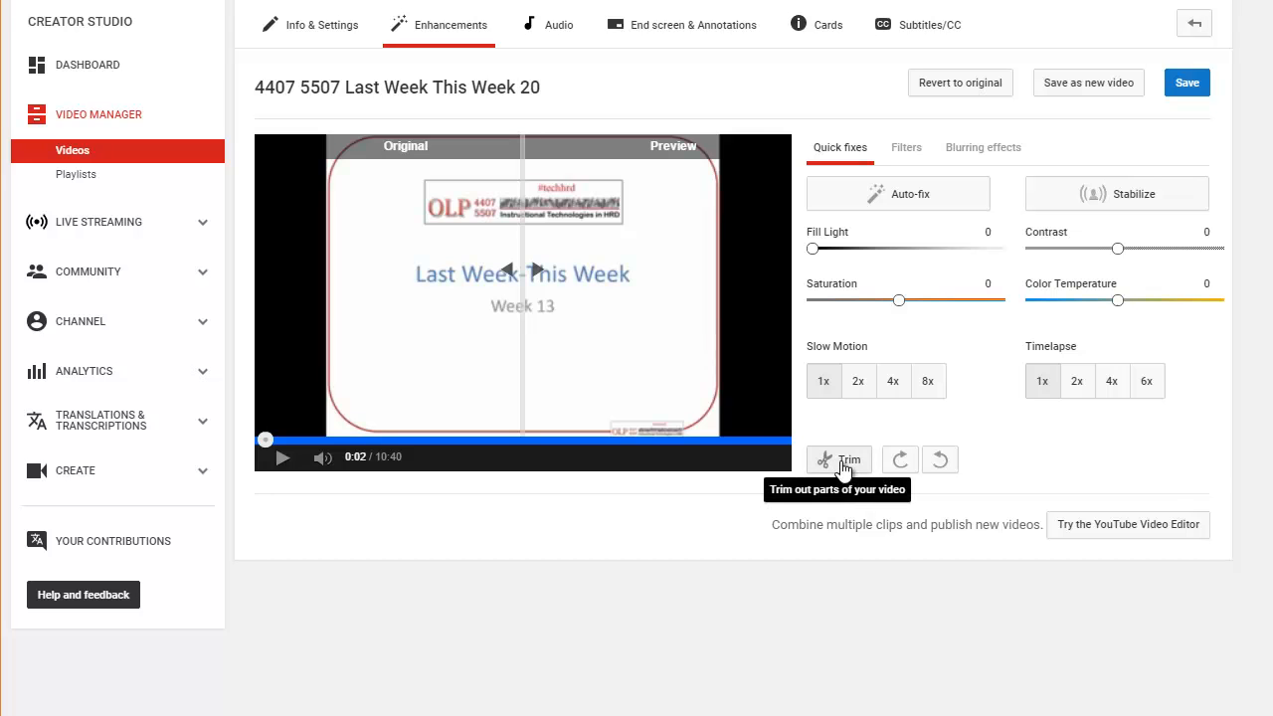
Open the trim timeline for the video, pause playback, and try the trim start handle.
click(841, 461)
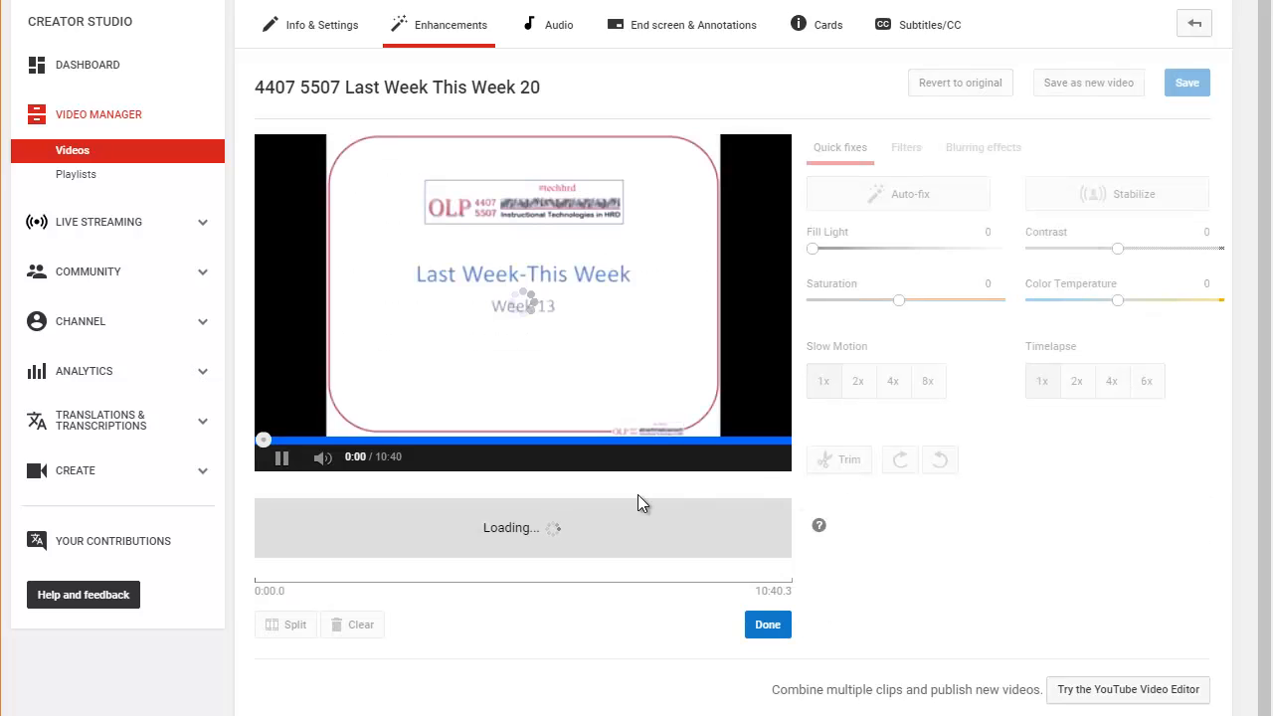
click(282, 457)
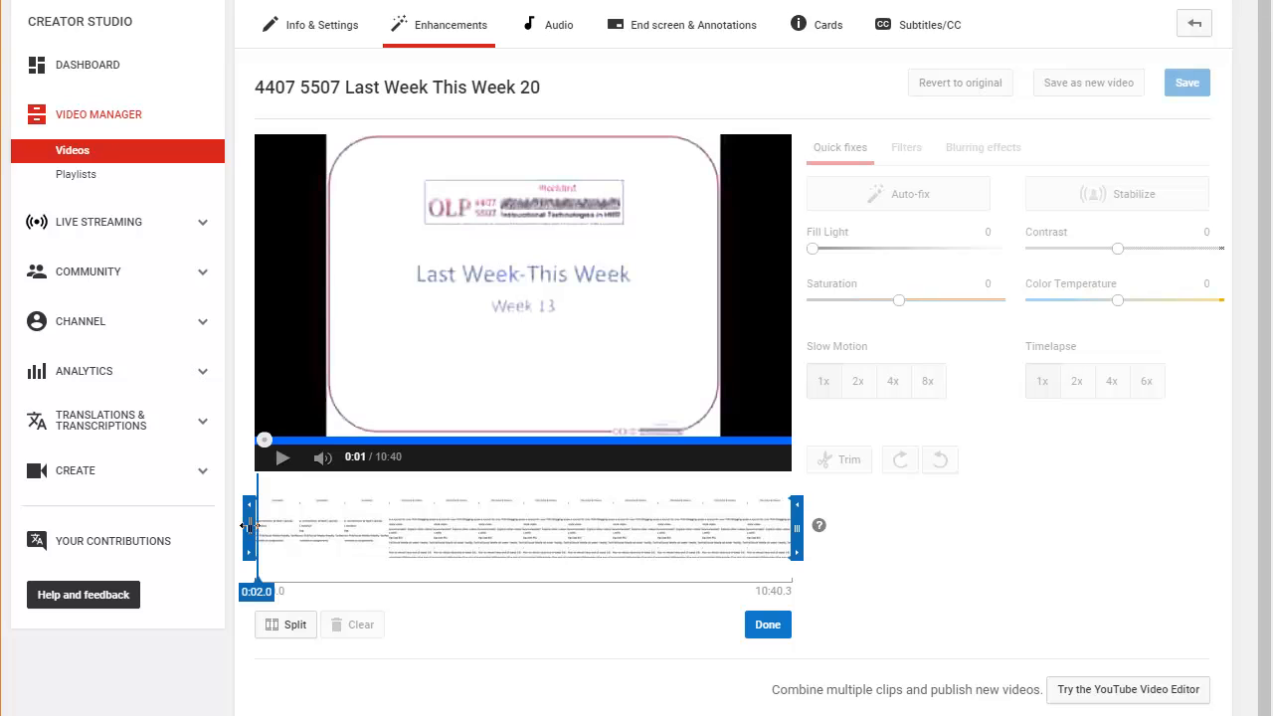
mouse_move(249, 527)
mouse_down()
mouse_move(454, 530)
mouse_move(242, 538)
mouse_up()
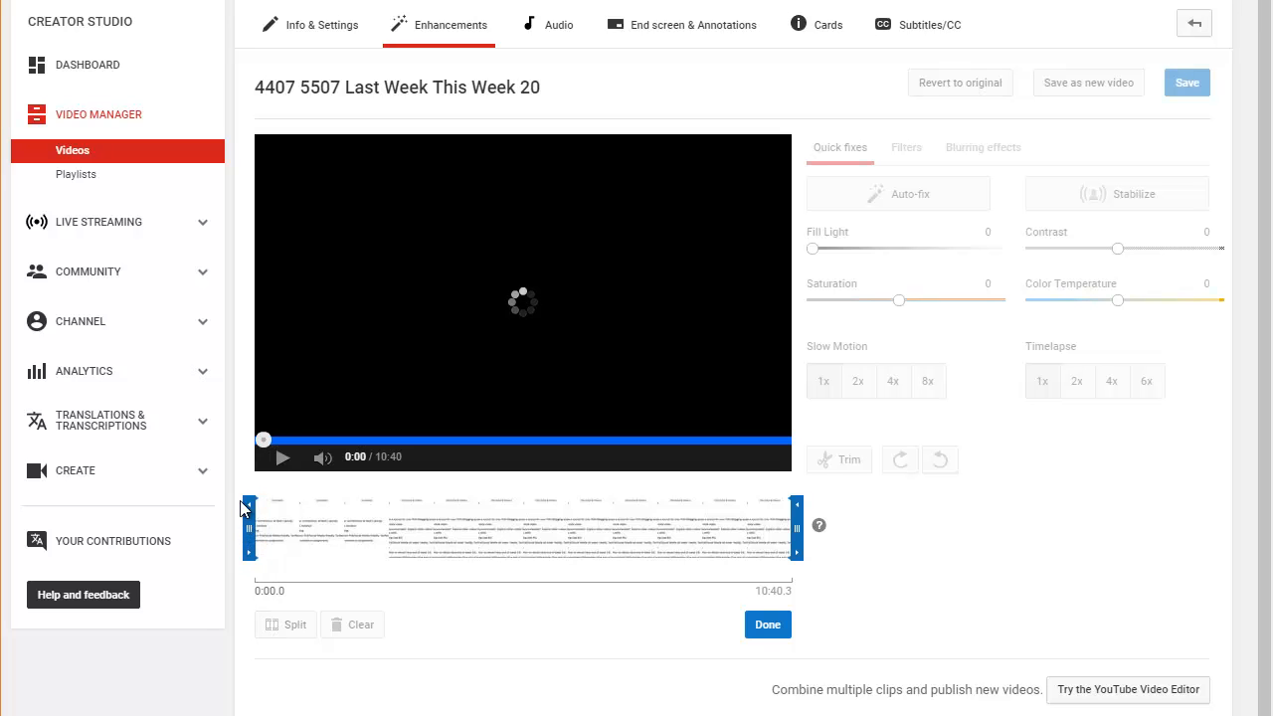
Split the video at about 0:47, remove the opening segment, finish the trim, and pause the preview.
click(284, 460)
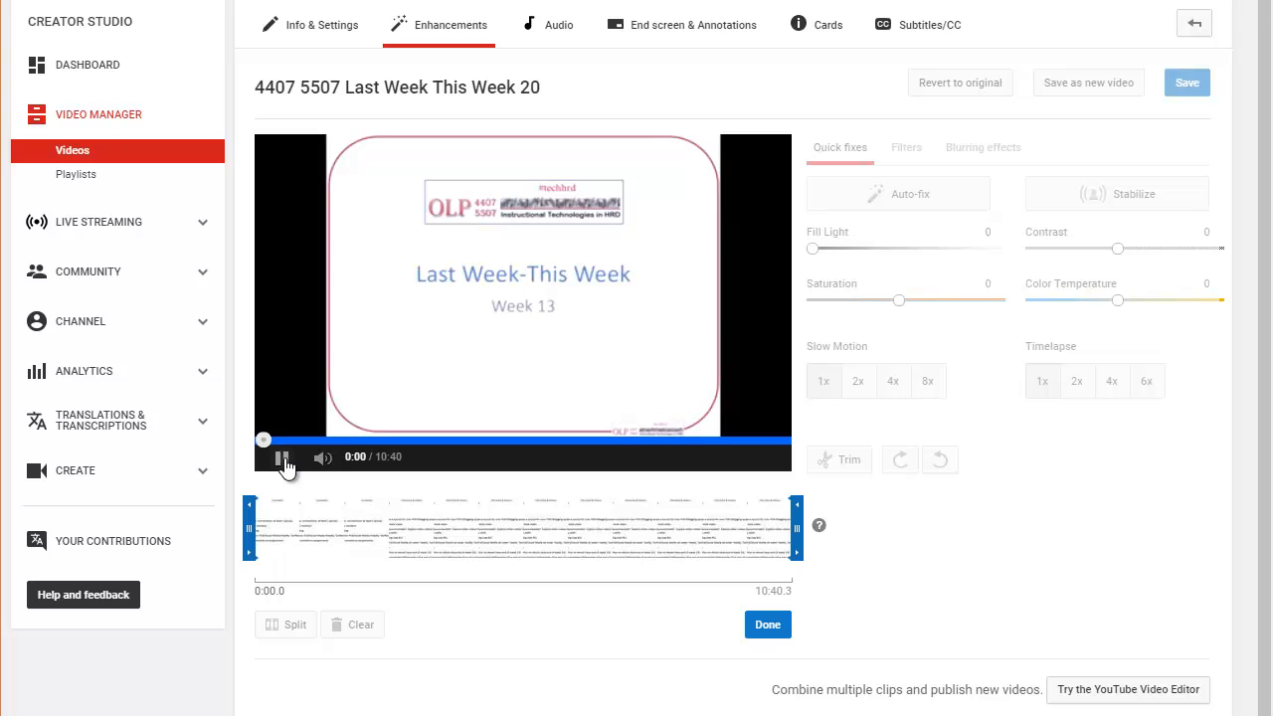
drag(265, 443, 300, 444)
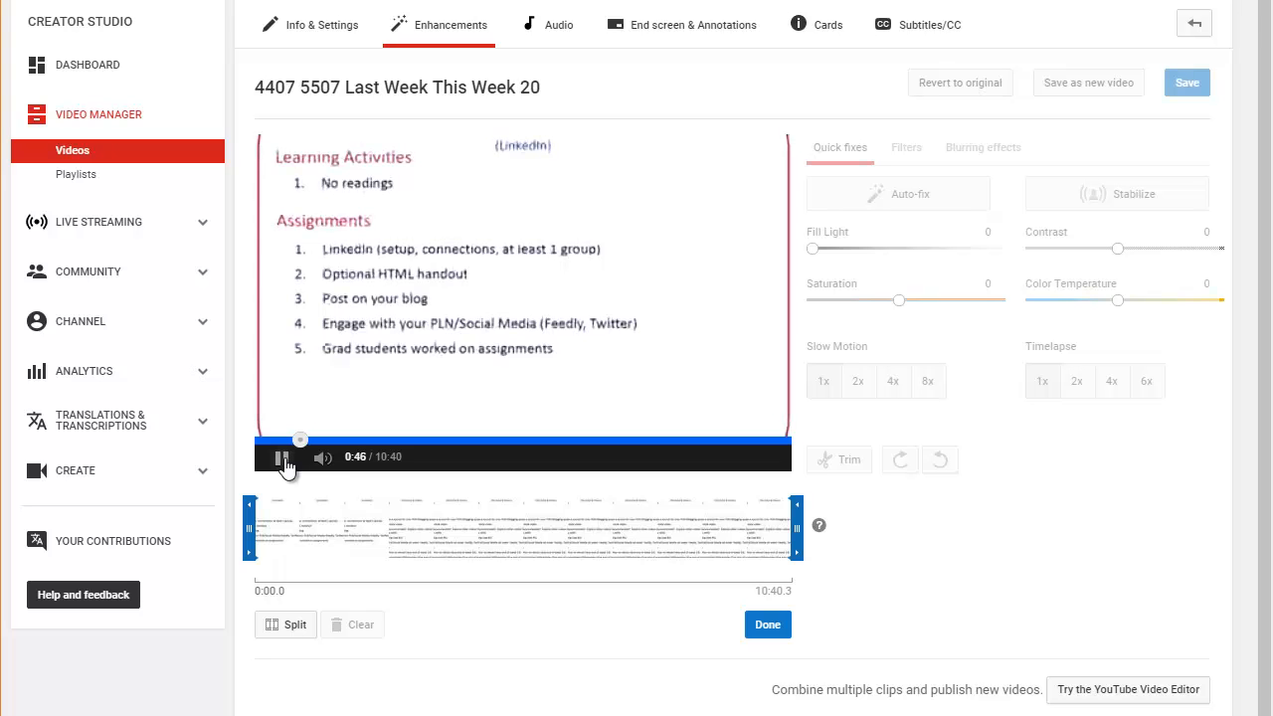
click(282, 461)
click(294, 627)
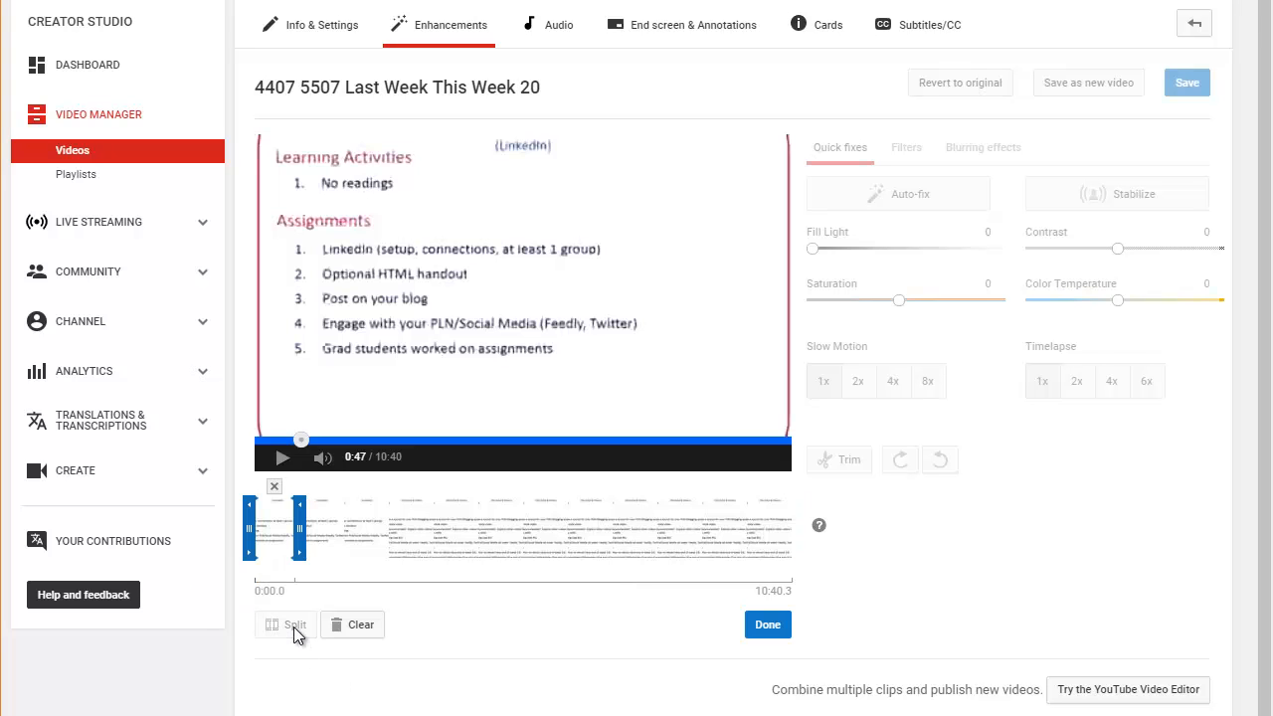
click(275, 488)
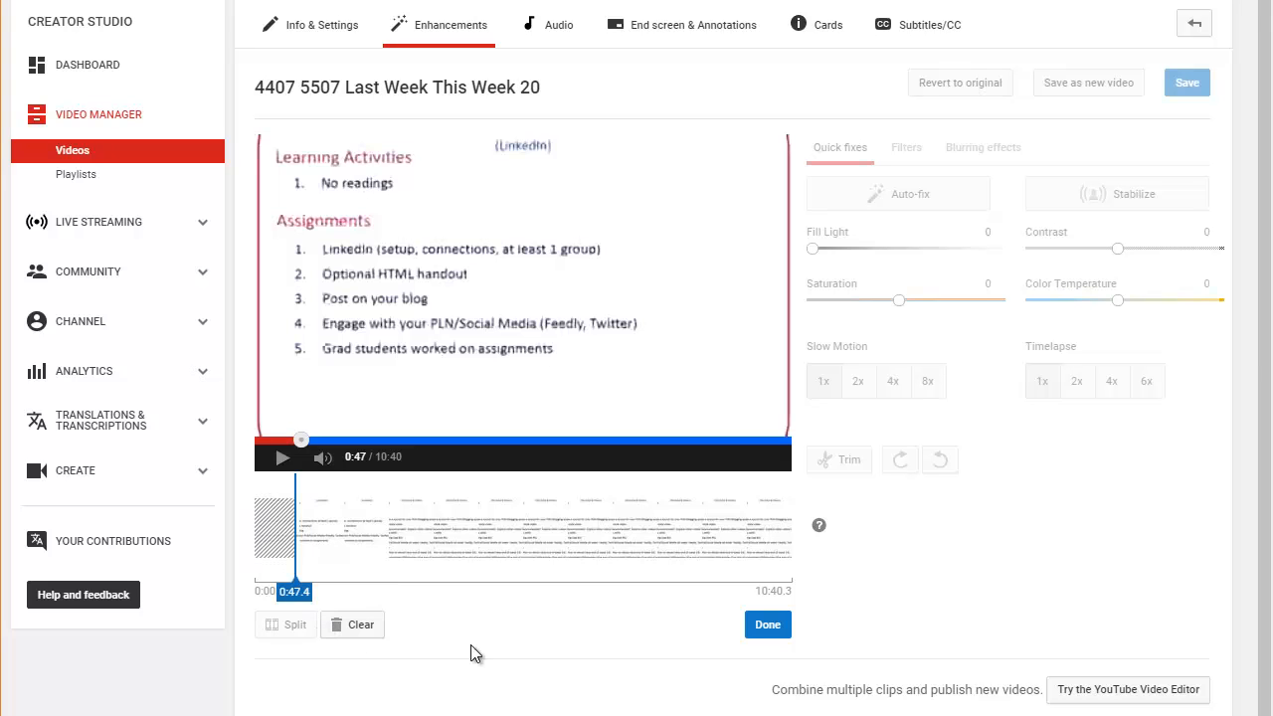
click(764, 628)
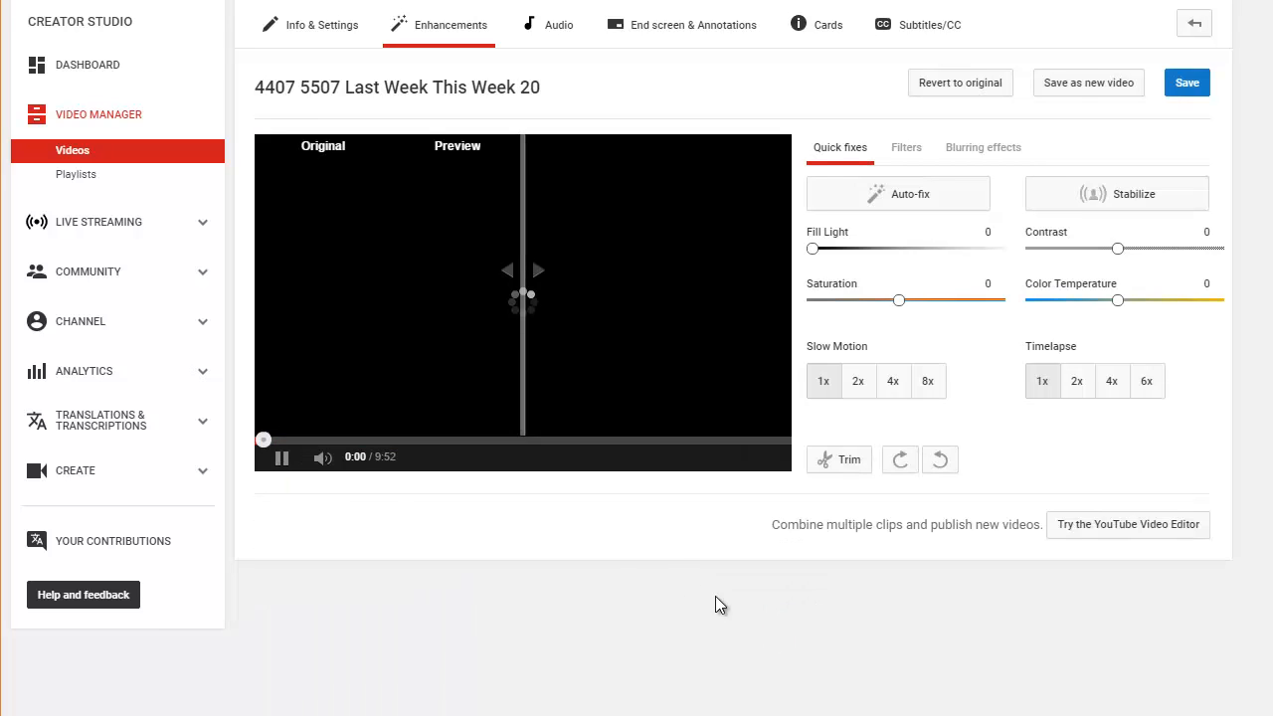
click(283, 457)
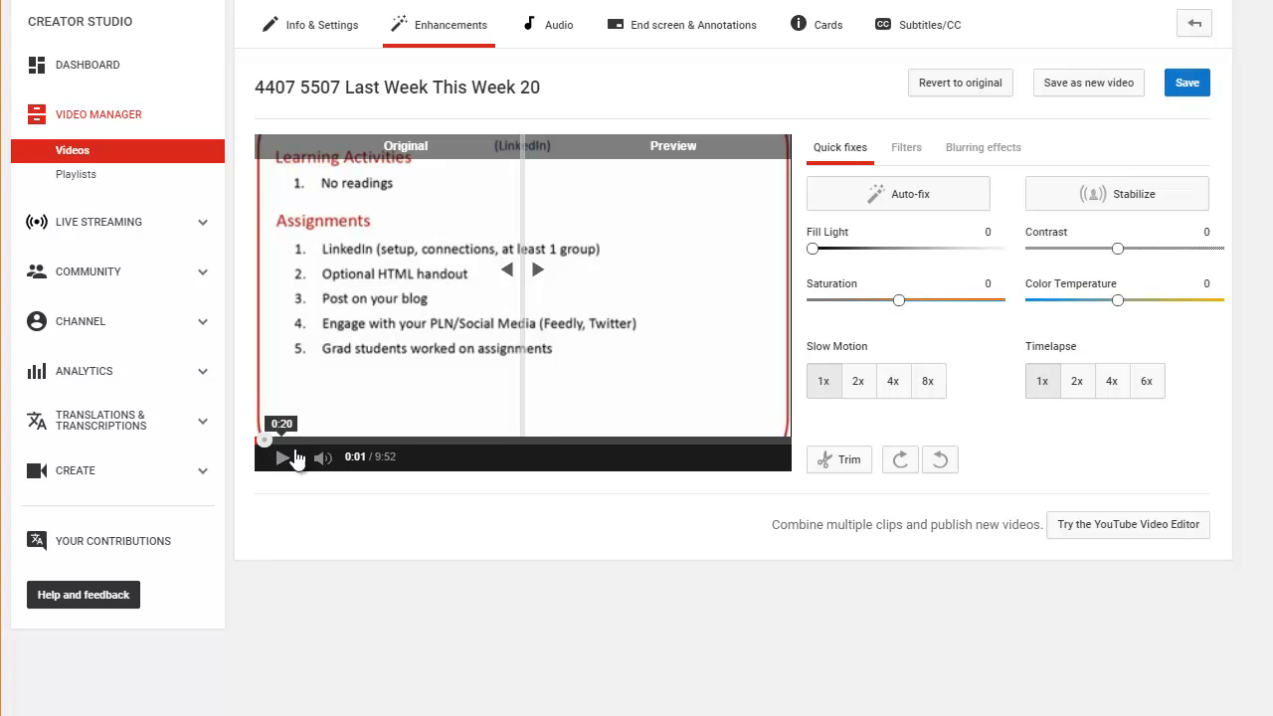
Switch to the video's Audio settings, discarding the unsaved trim, and pause the preview.
click(557, 39)
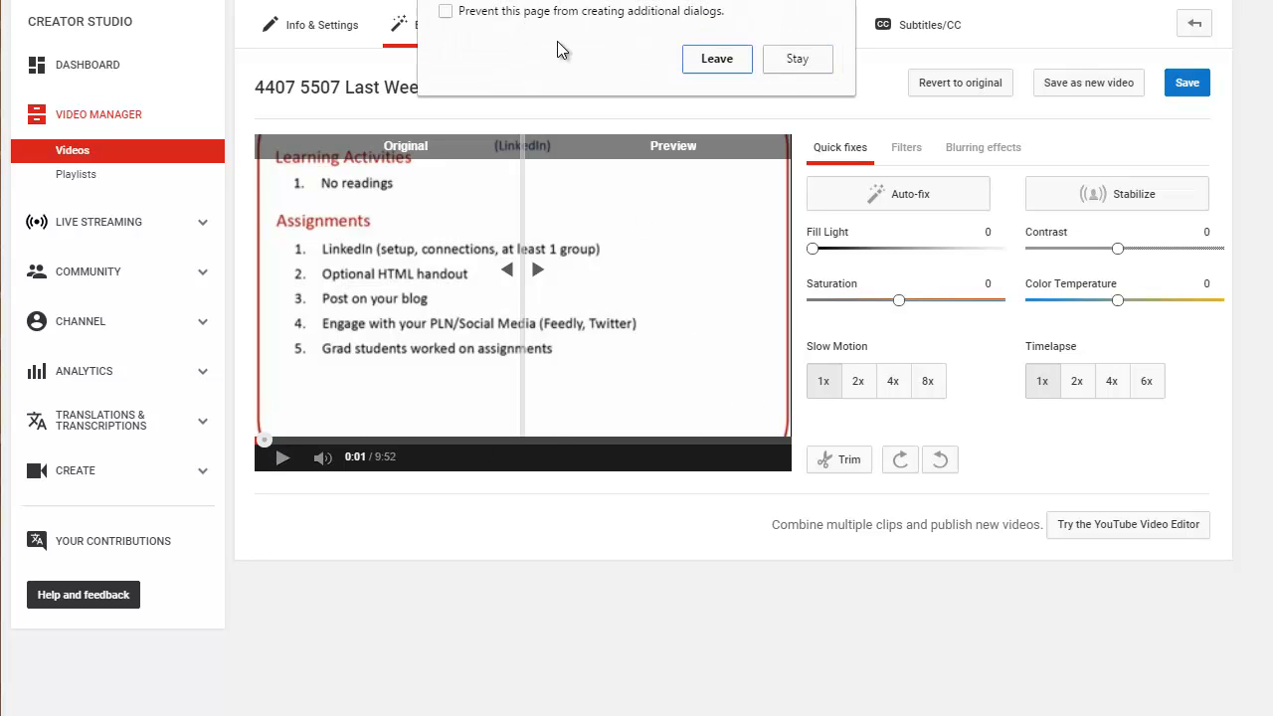
click(717, 59)
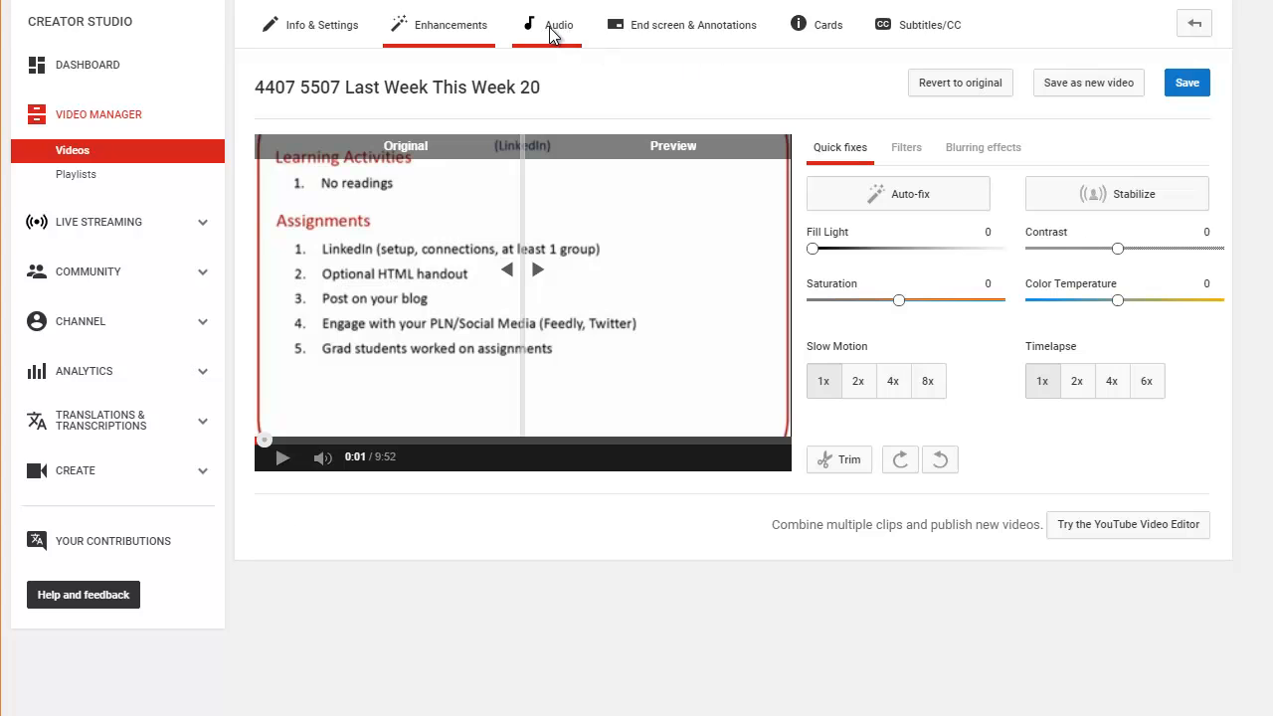
click(281, 474)
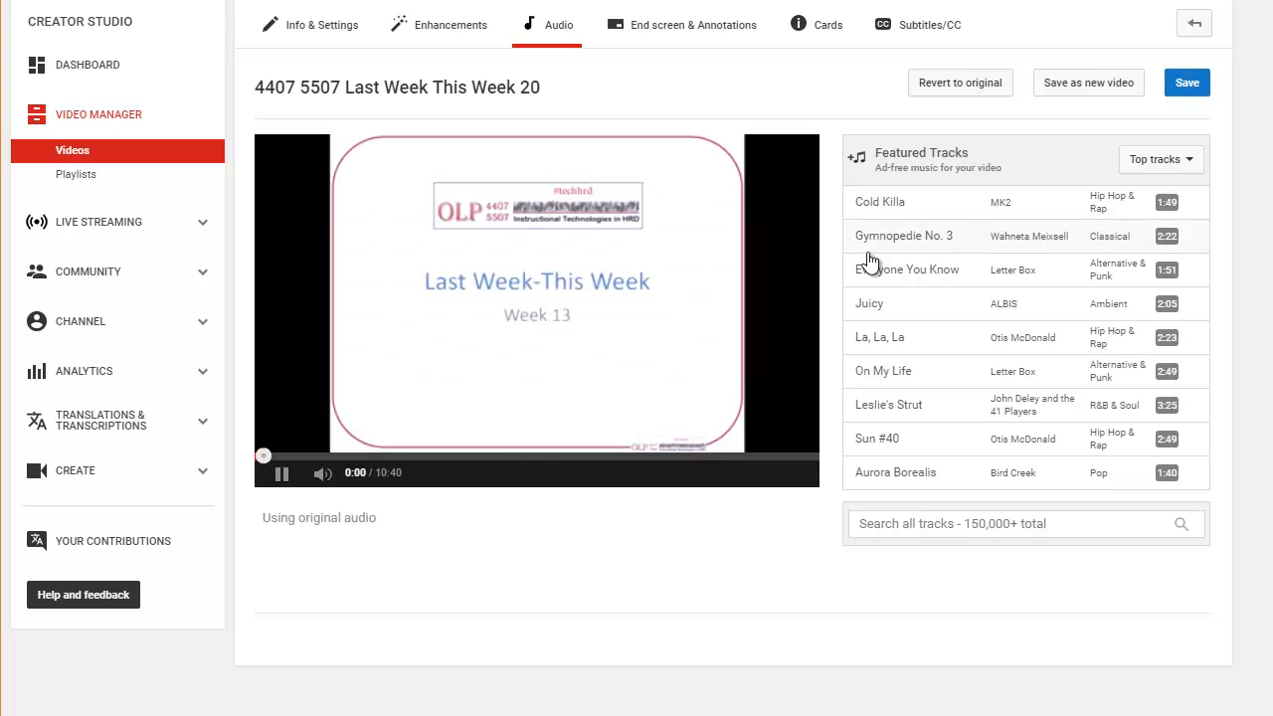
click(281, 473)
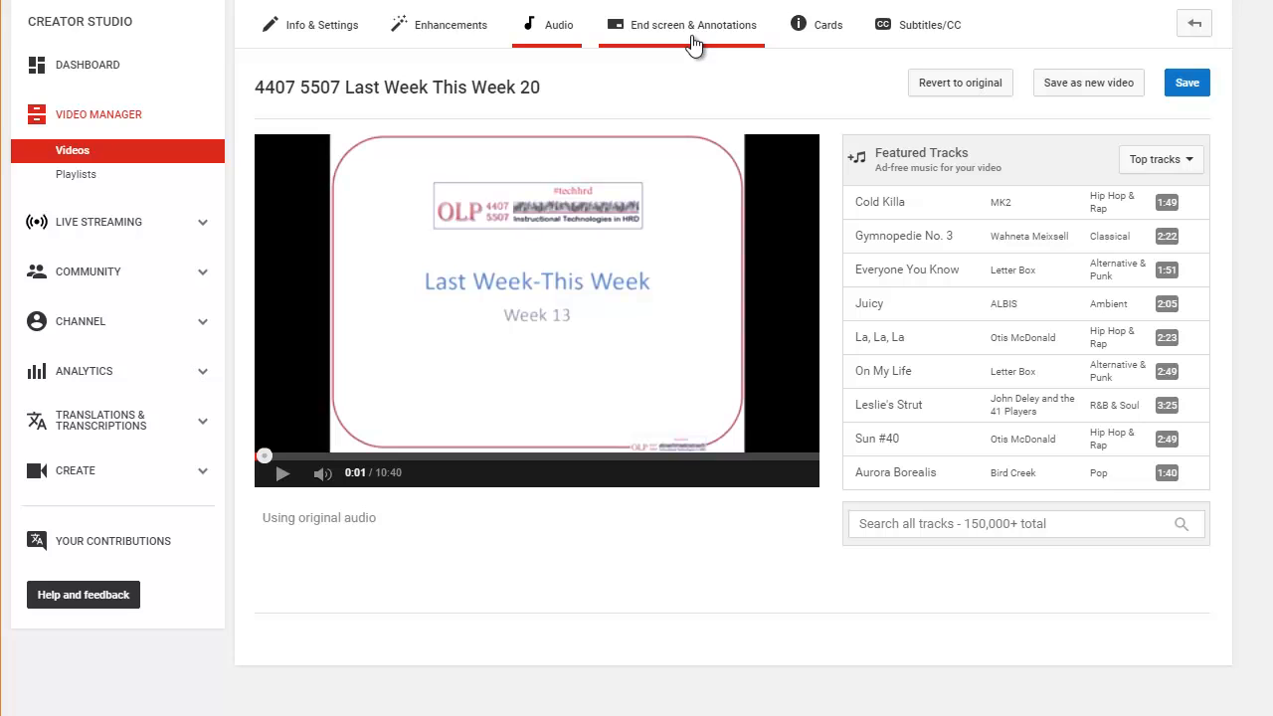
View the methods for adding English subtitles or closed captions to the video, and return to the video list.
click(916, 30)
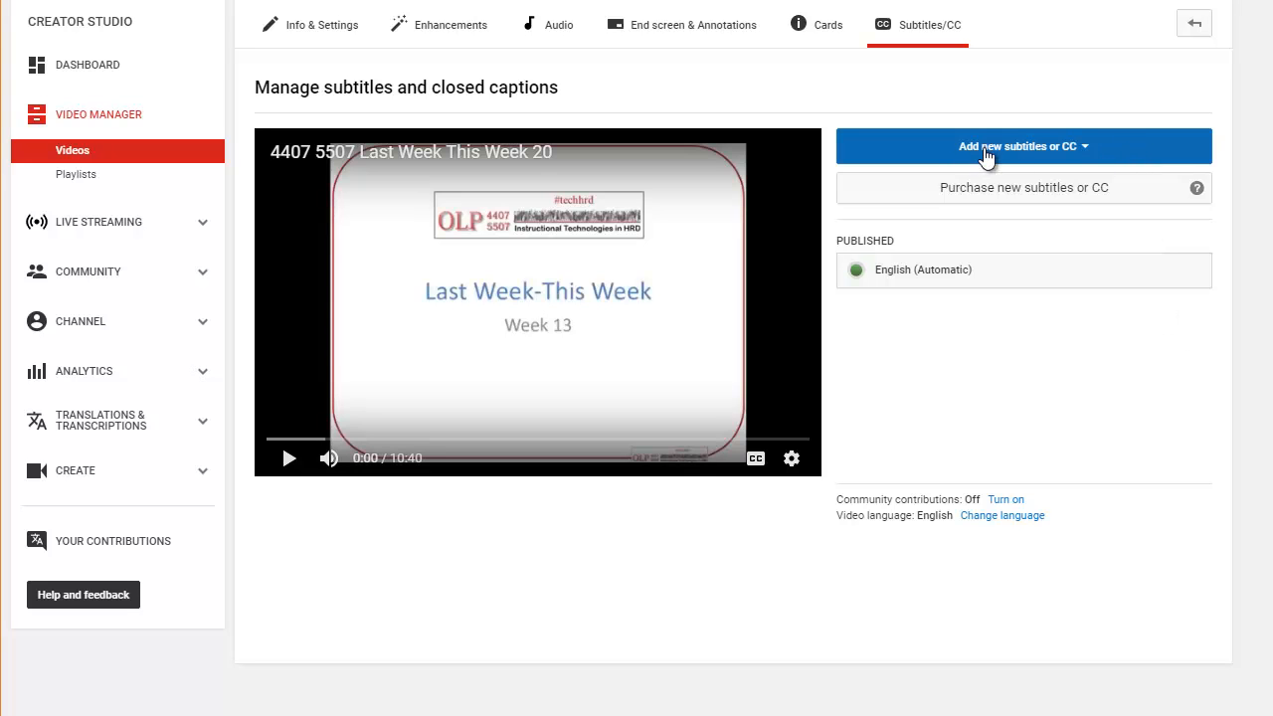
click(1065, 162)
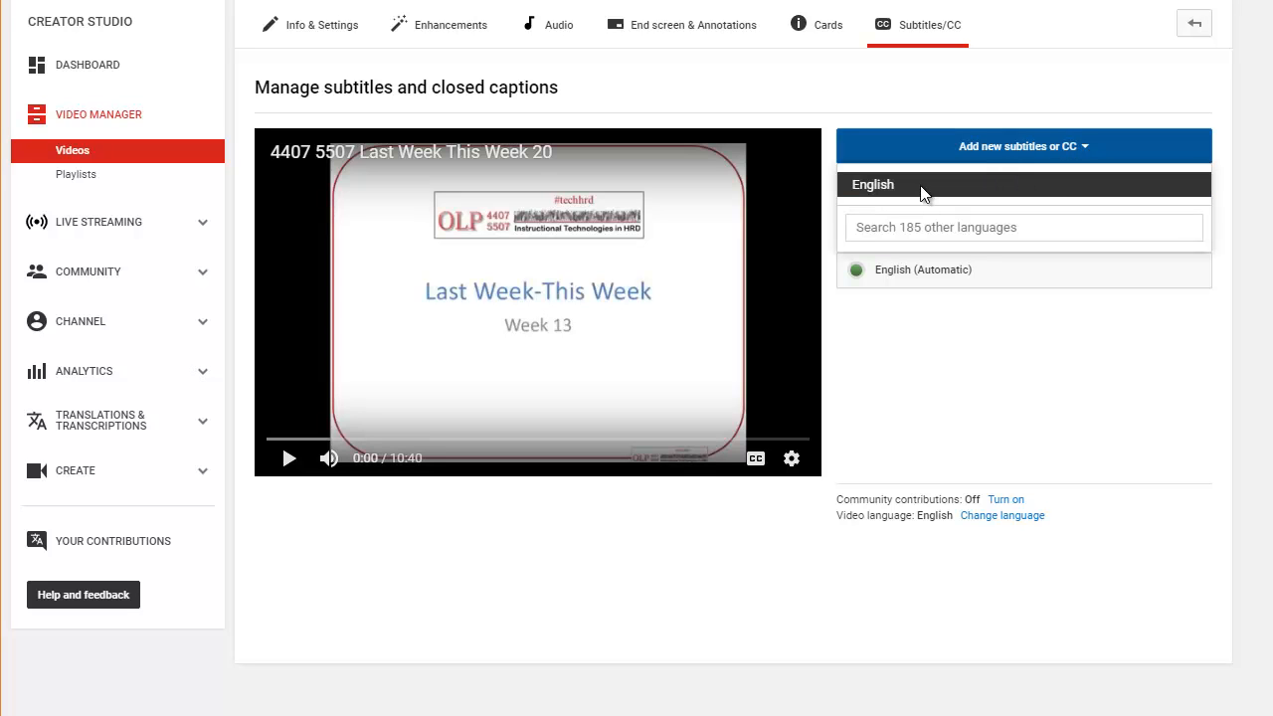
click(925, 196)
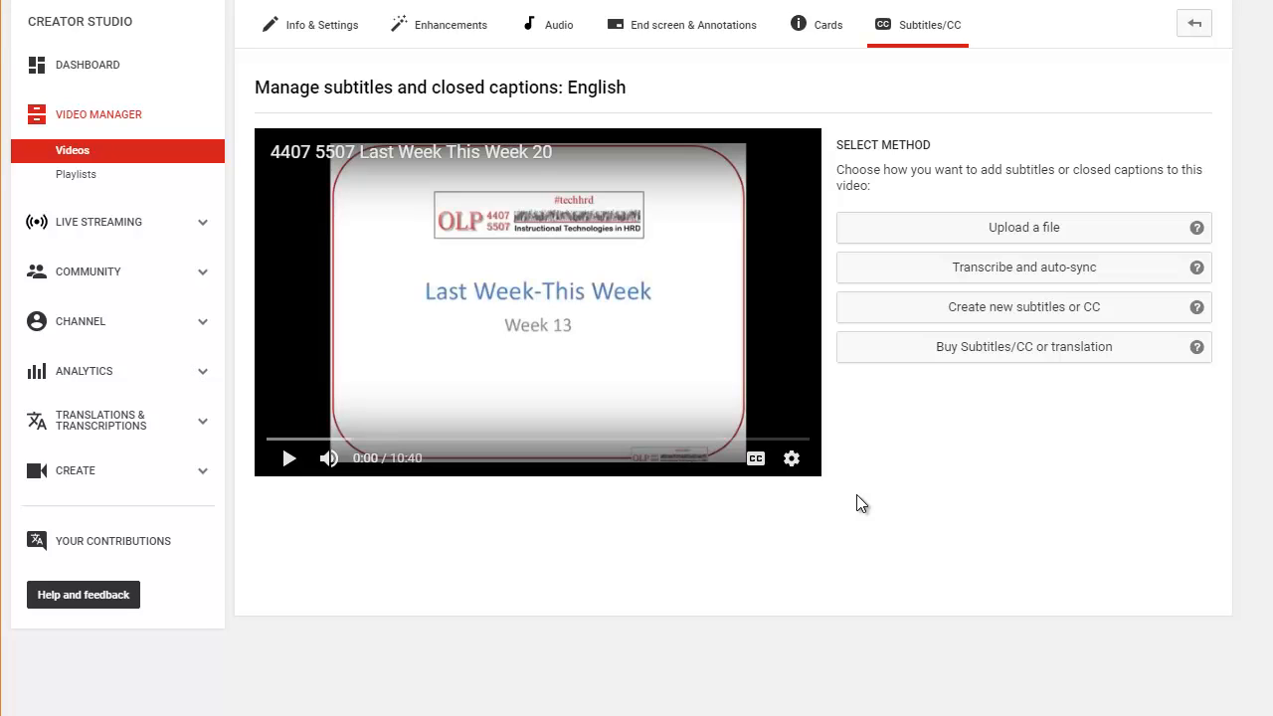
click(1194, 28)
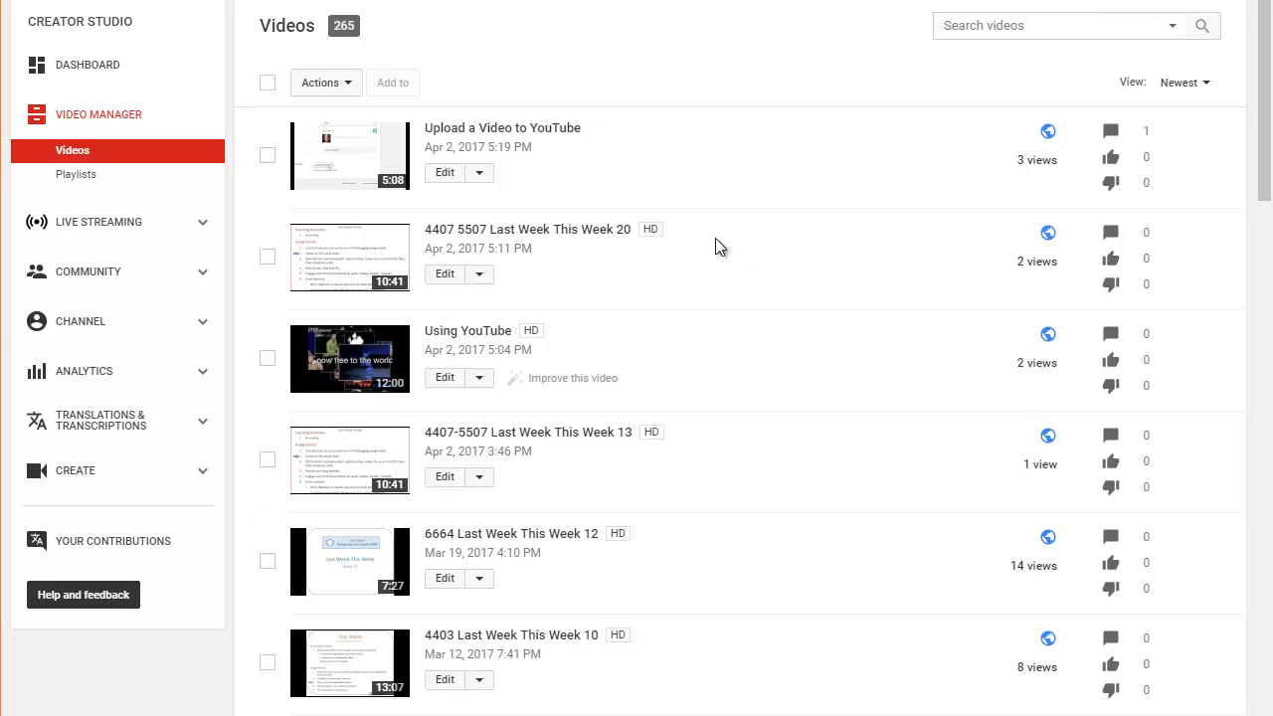
Create a new public playlist titled "4407-5507 Video Playlist".
click(81, 177)
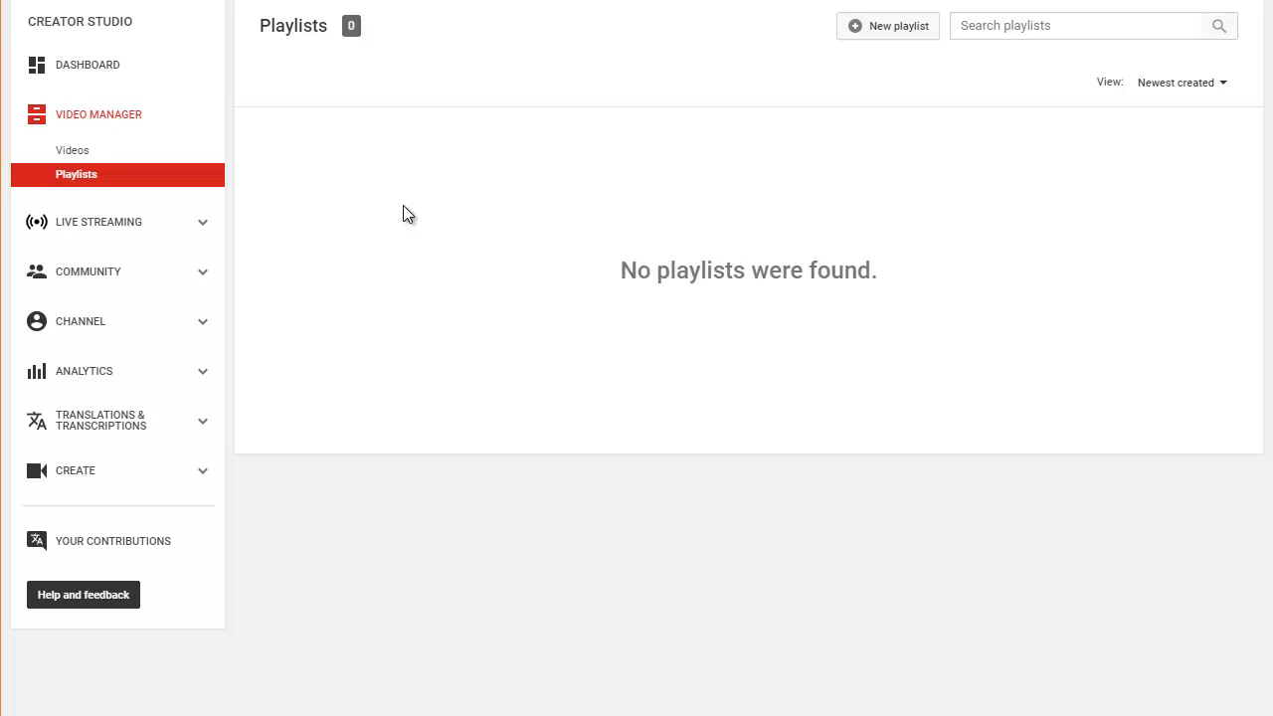
click(874, 39)
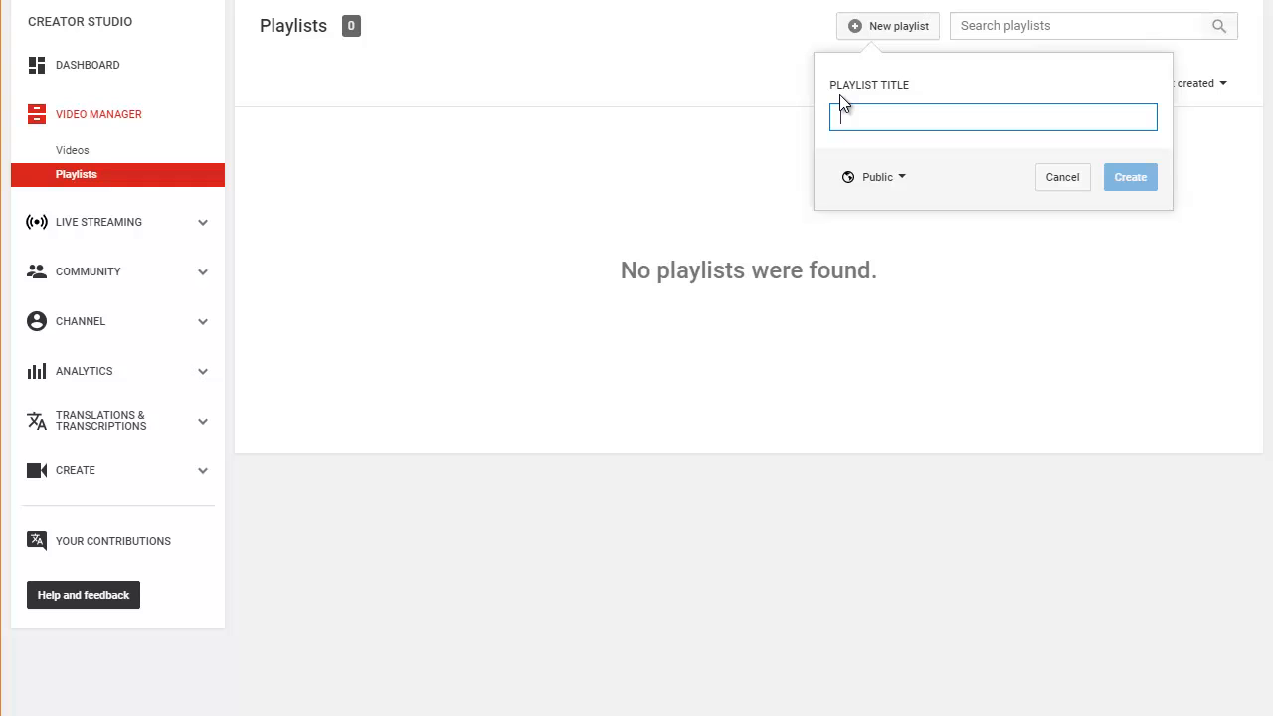
text(44)
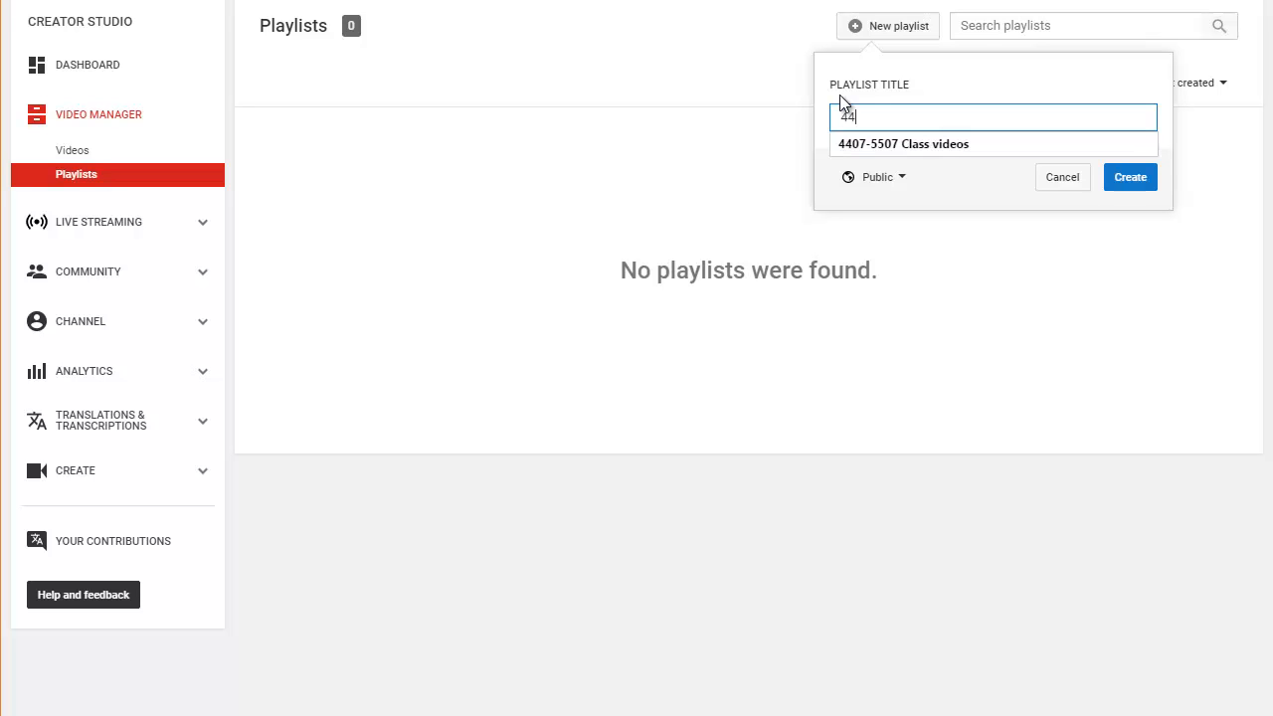
text(07-5507 Vide)
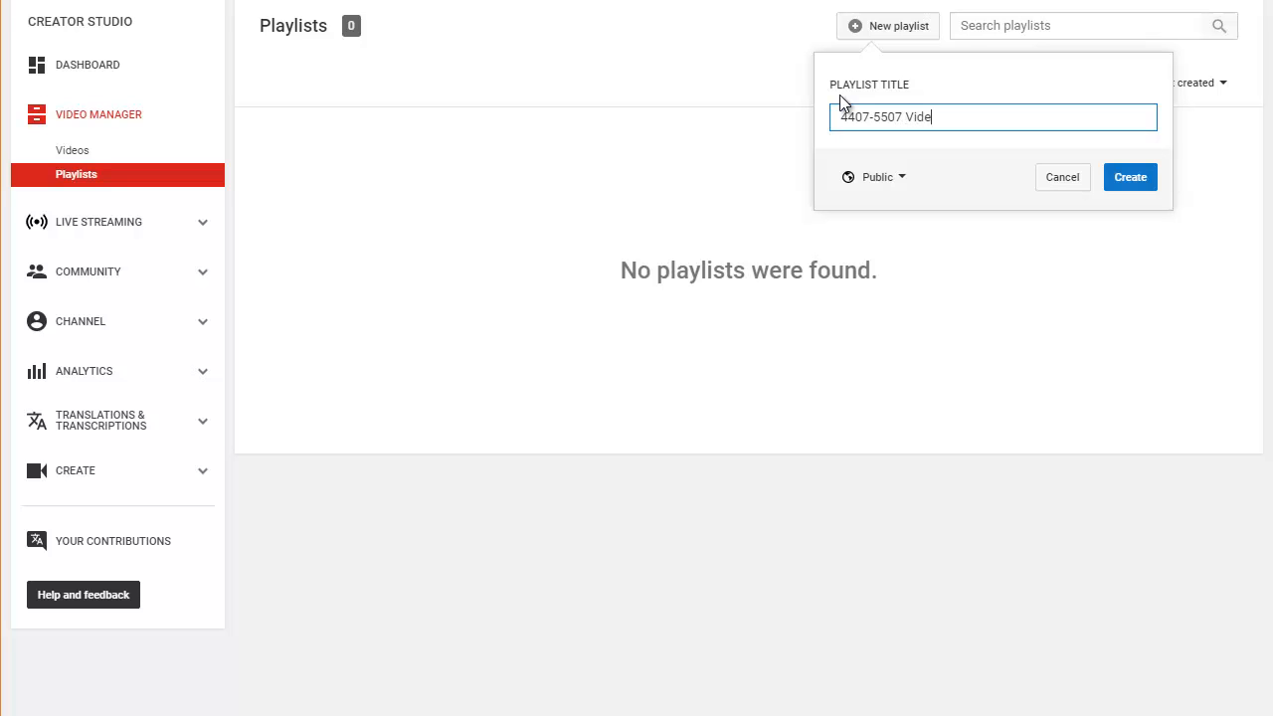
text(o Playlist)
click(898, 186)
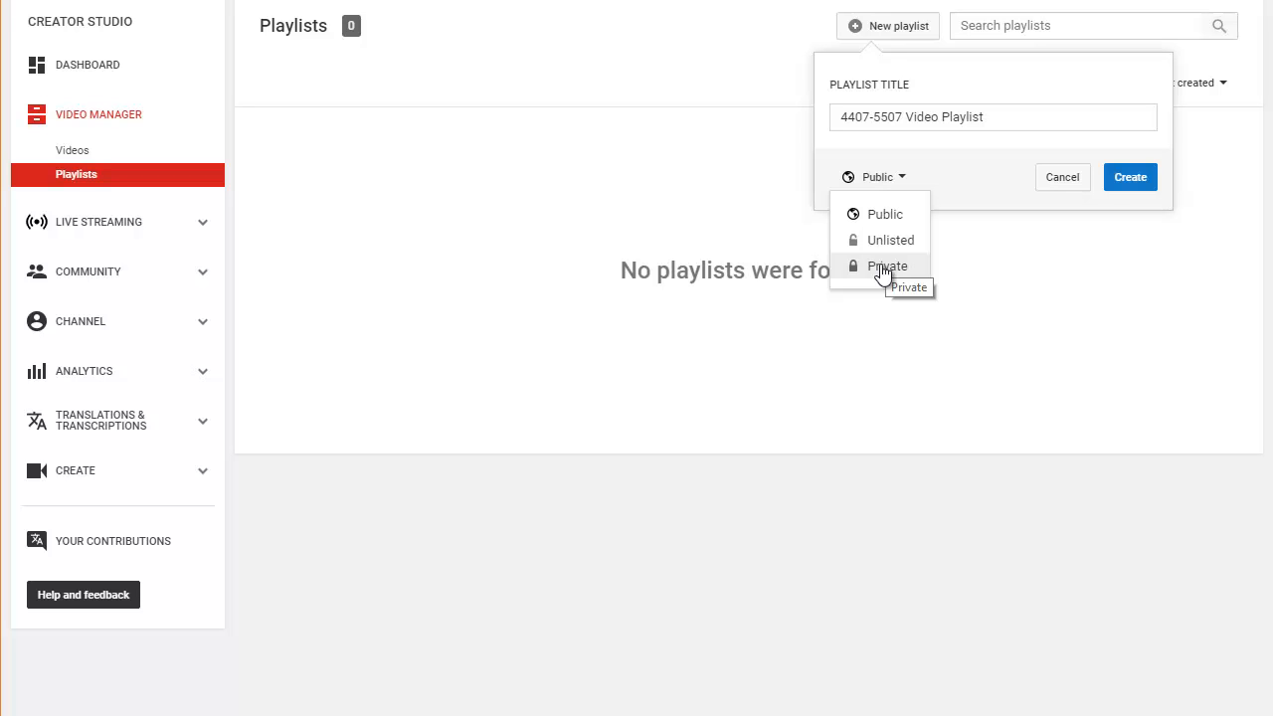
click(1131, 186)
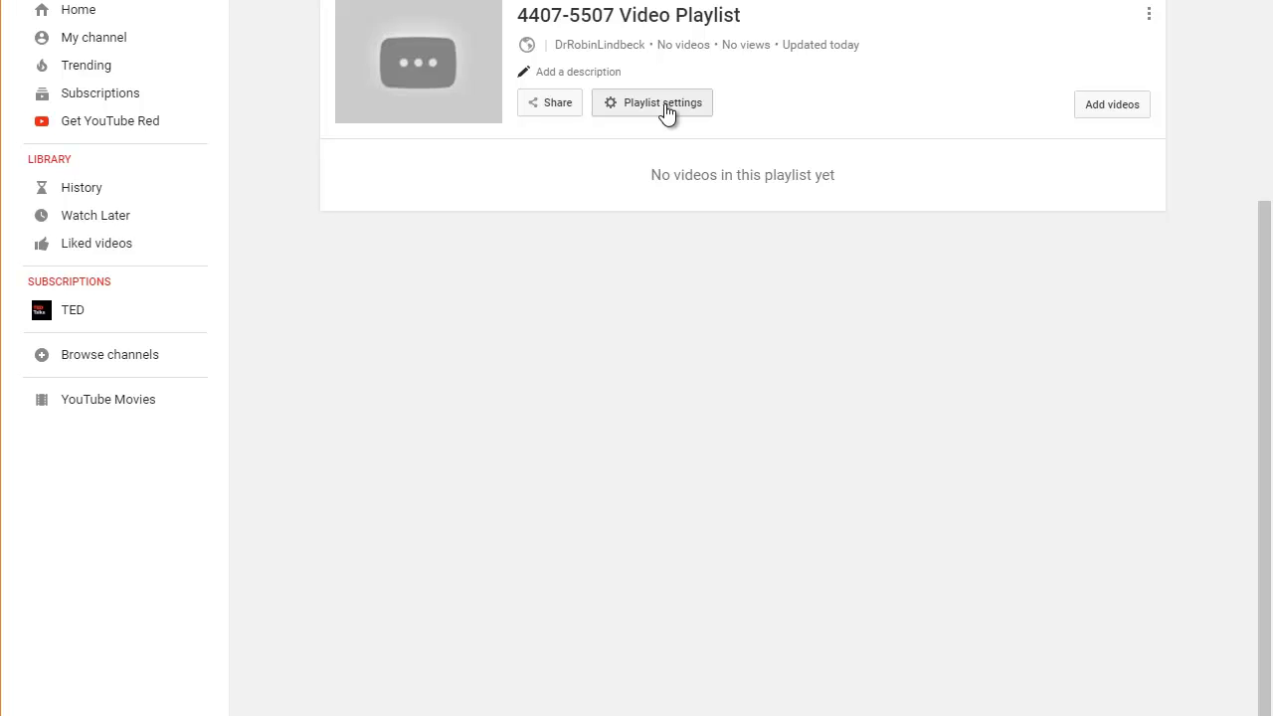
Add the channel's own 4407-5507 Last Week This Week videos 20, 13, 9 and 8 to the playlist.
click(1099, 111)
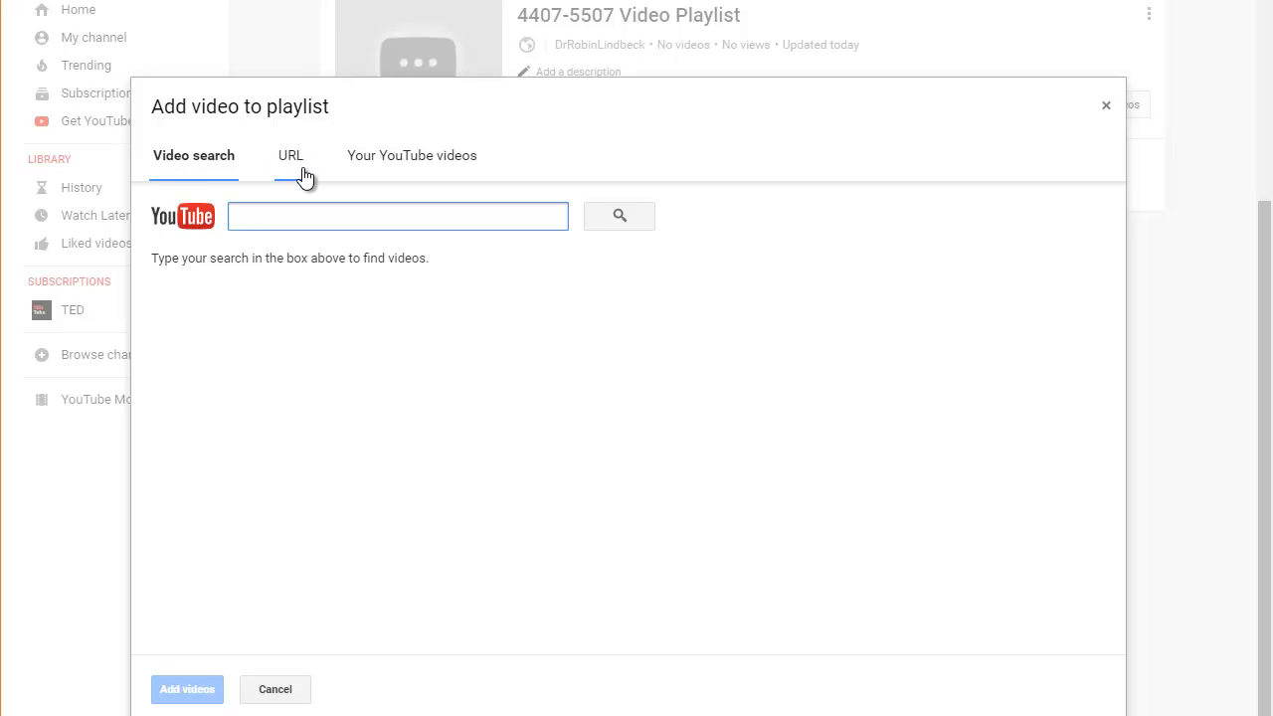
click(394, 171)
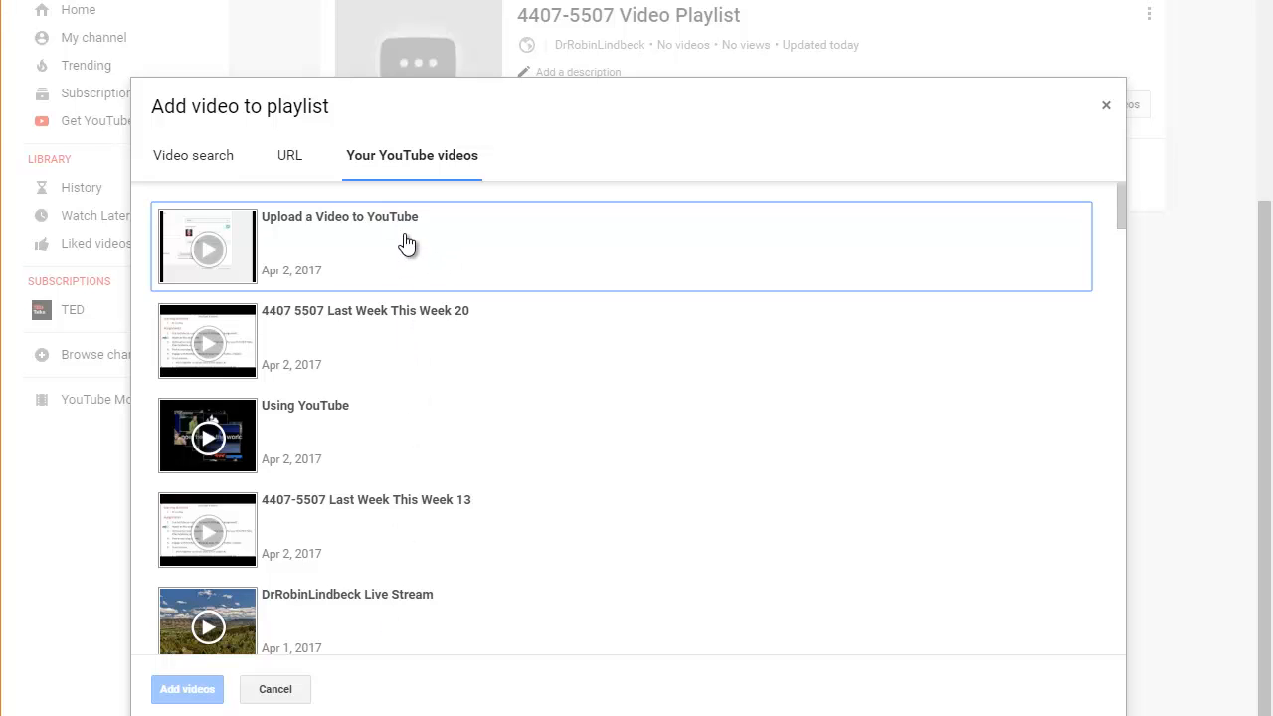
click(313, 340)
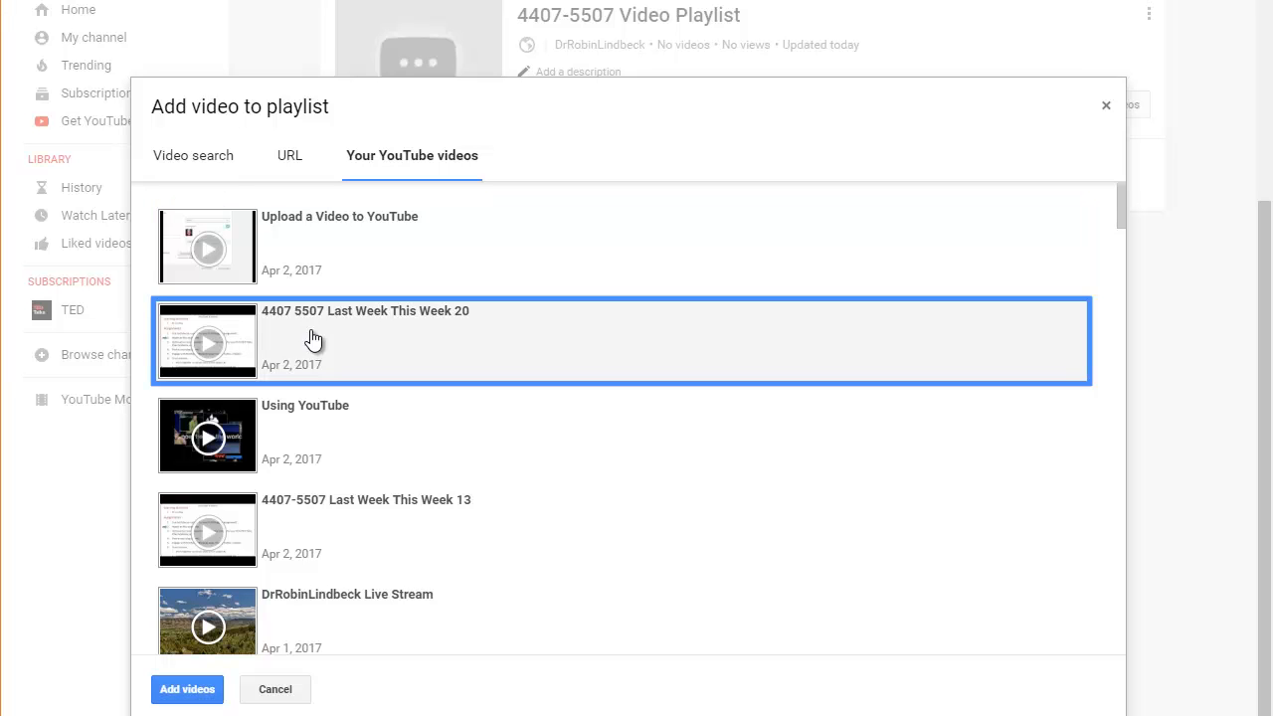
click(315, 524)
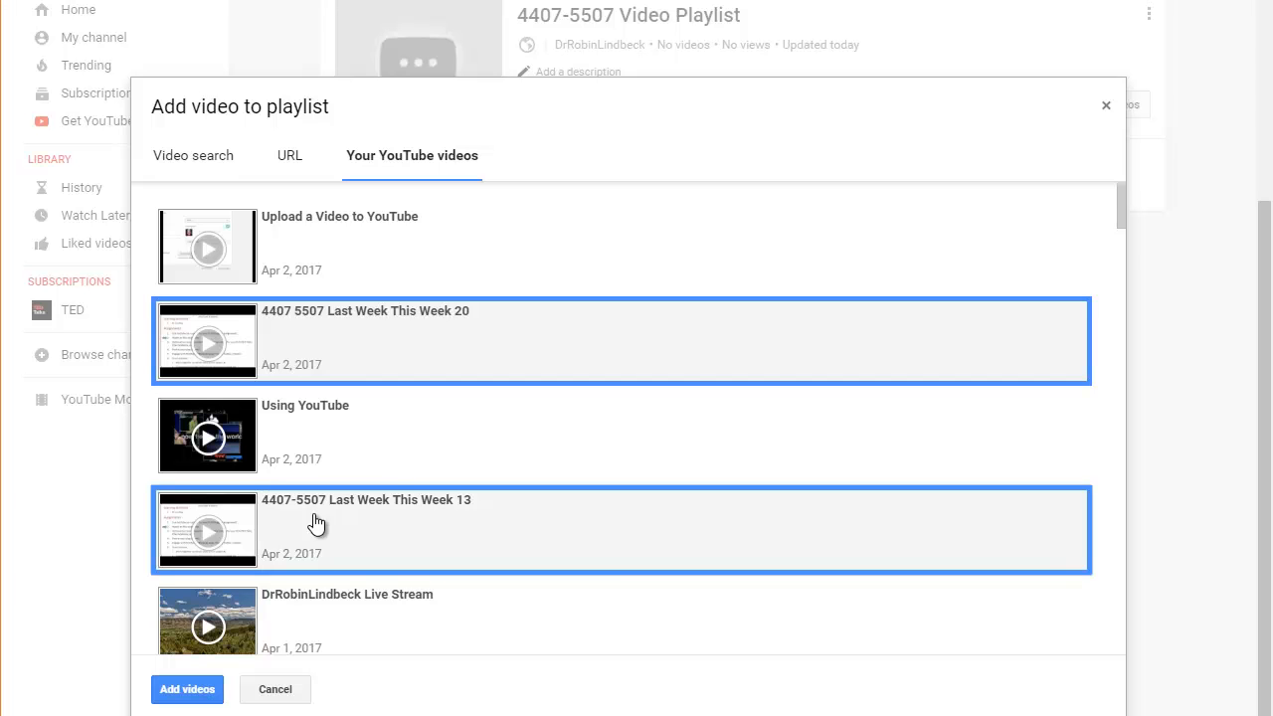
scroll(315, 527, down, 4)
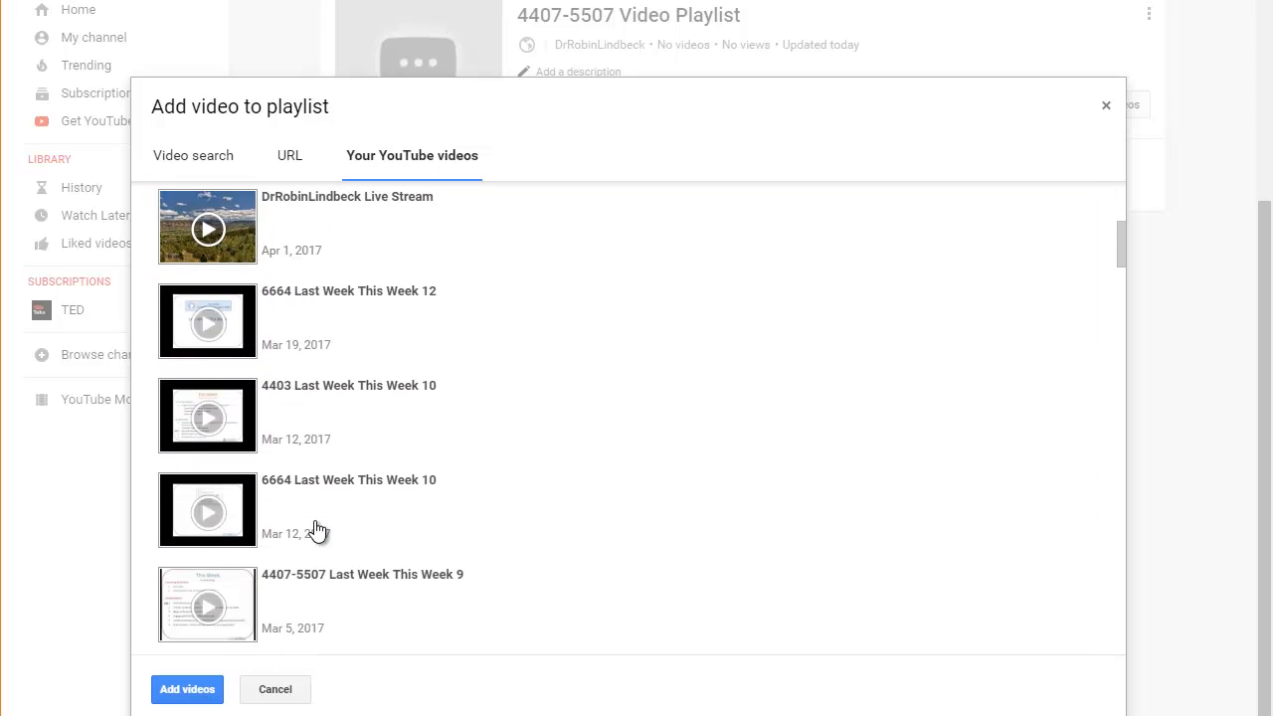
scroll(344, 443, down, 2)
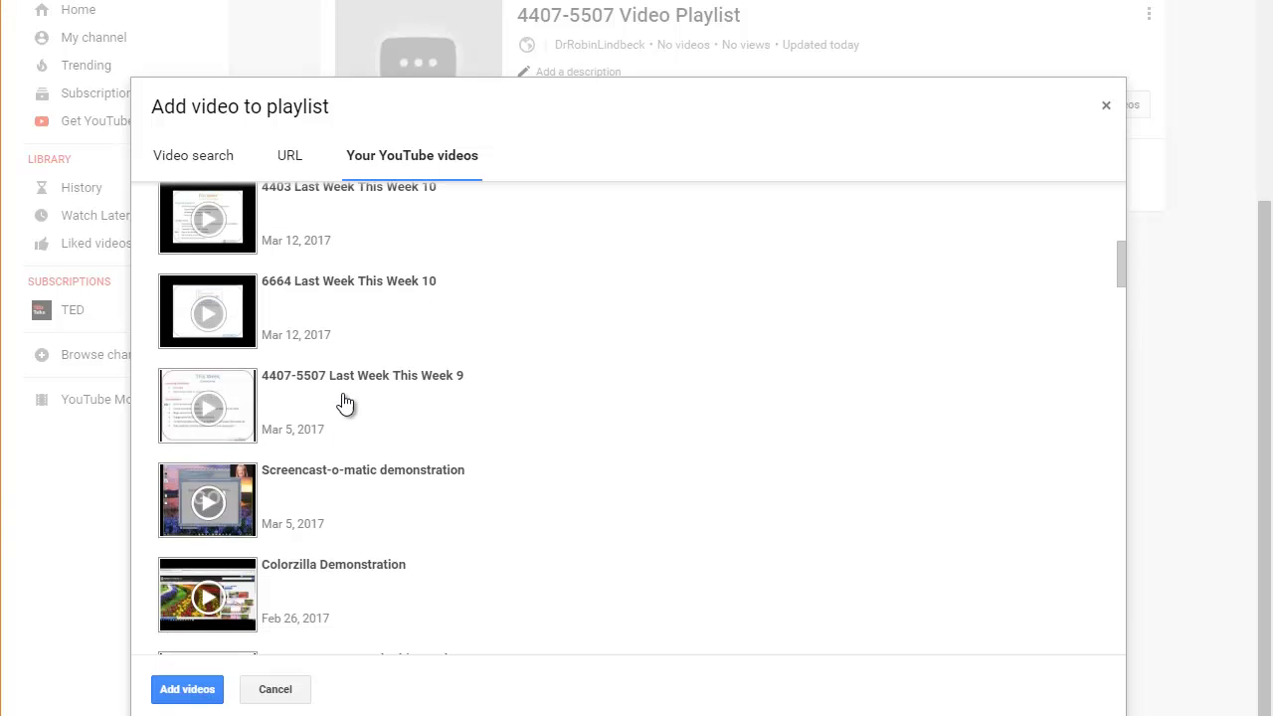
click(344, 403)
scroll(353, 483, down, 3)
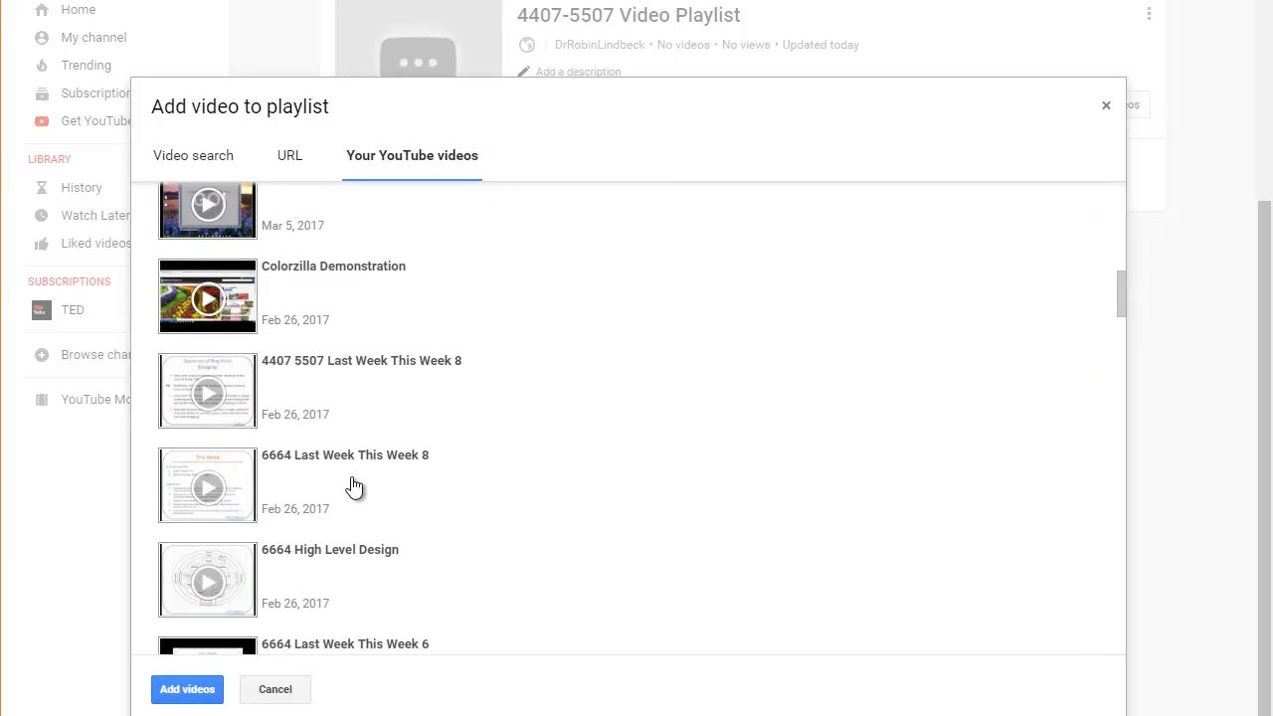
click(350, 405)
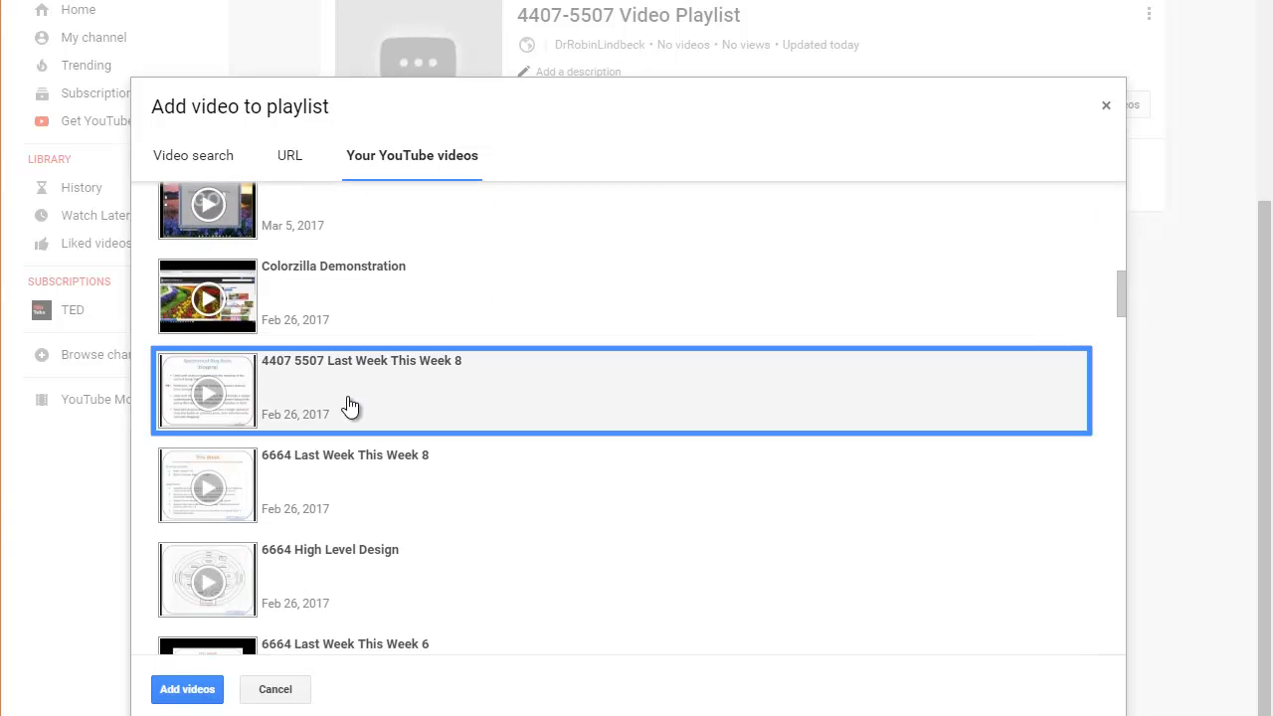
click(197, 696)
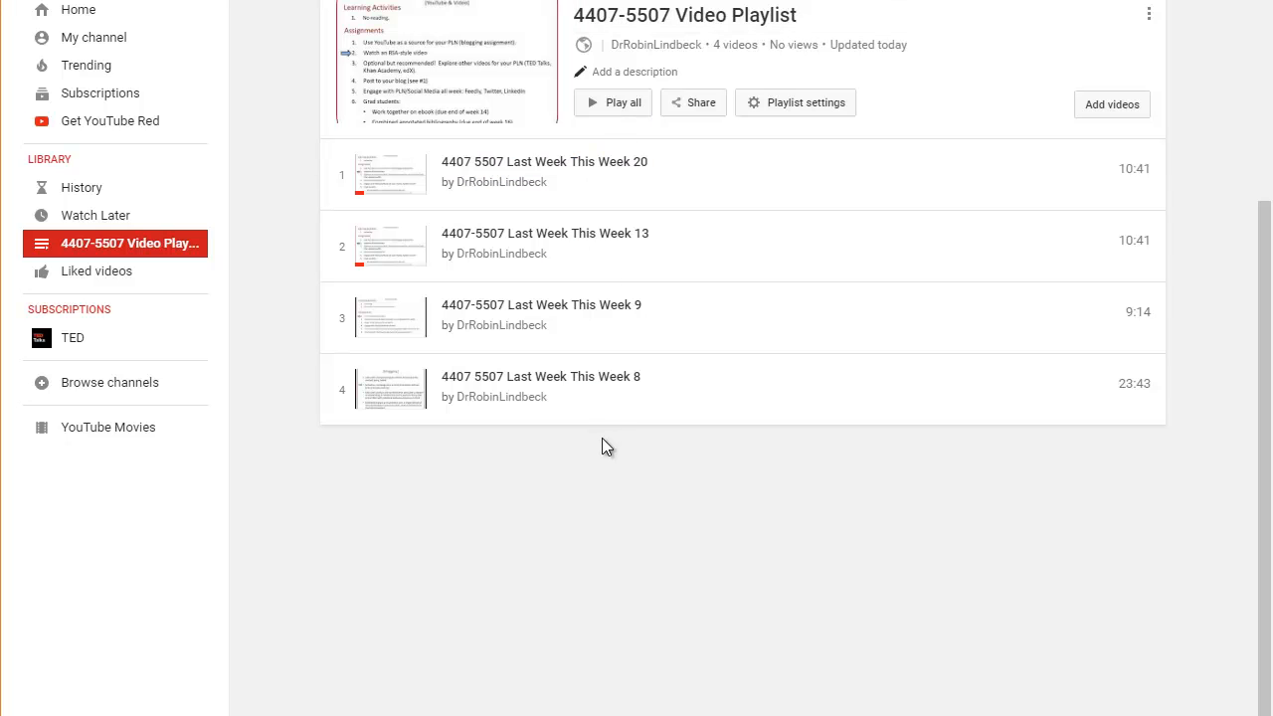
Copy the playlist's share link, open it in a new browser tab, and view the playlist's sharing options again.
click(701, 104)
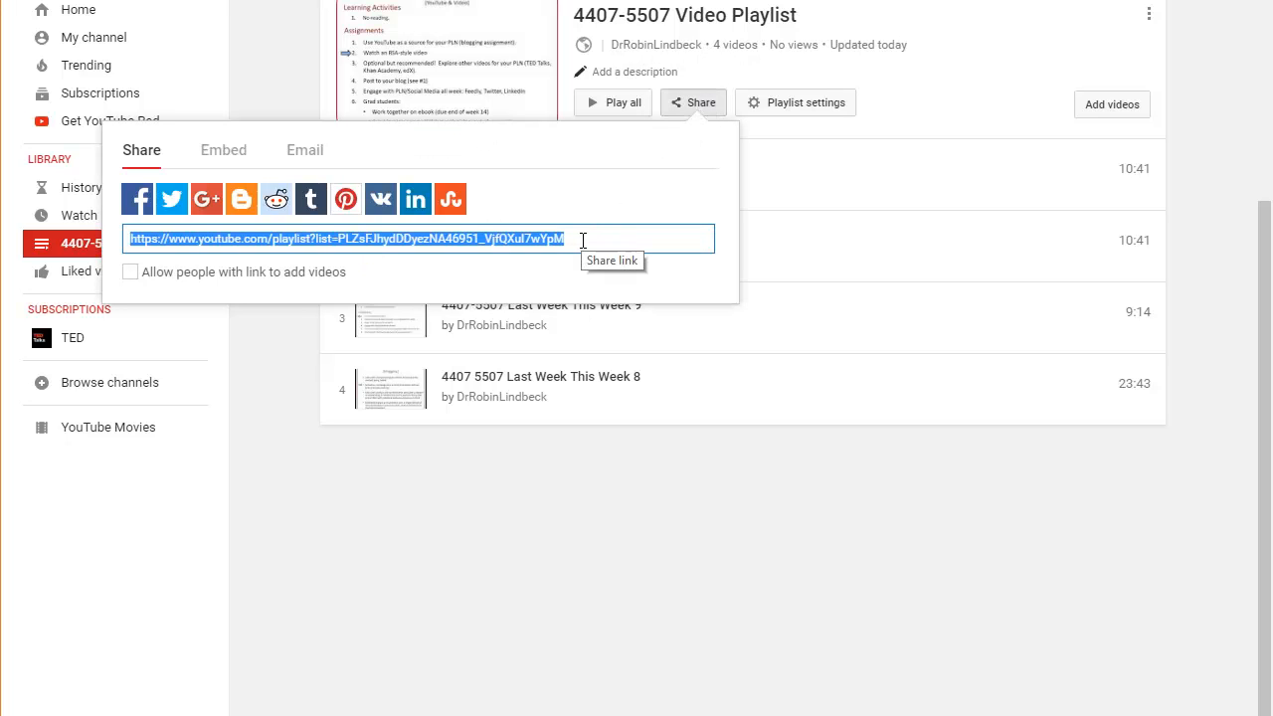
key(ctrl+c)
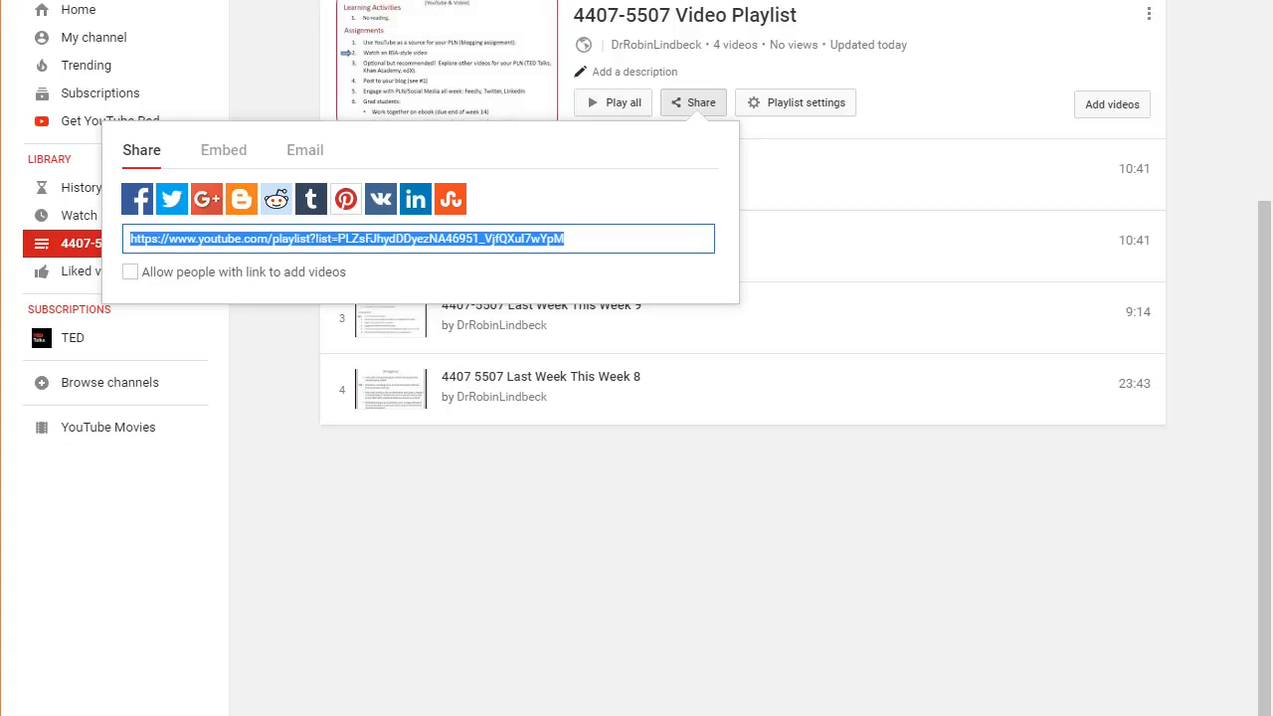
key(ctrl+t)
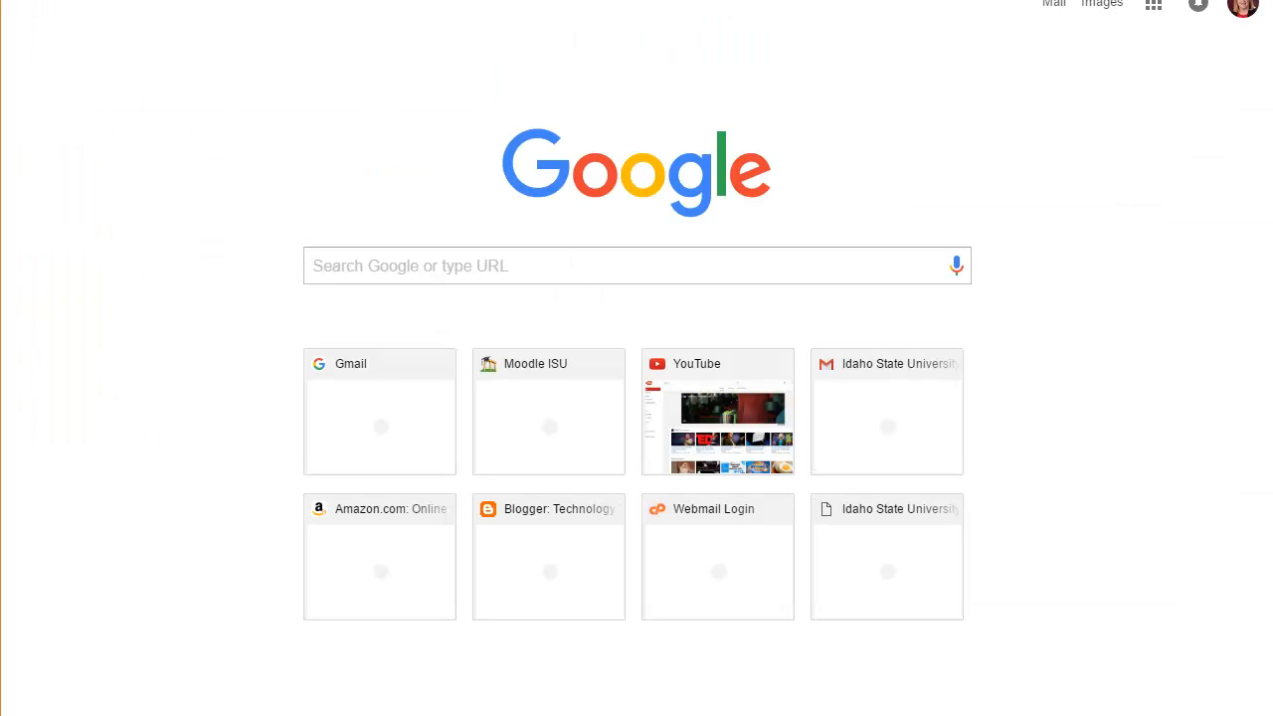
key(Return)
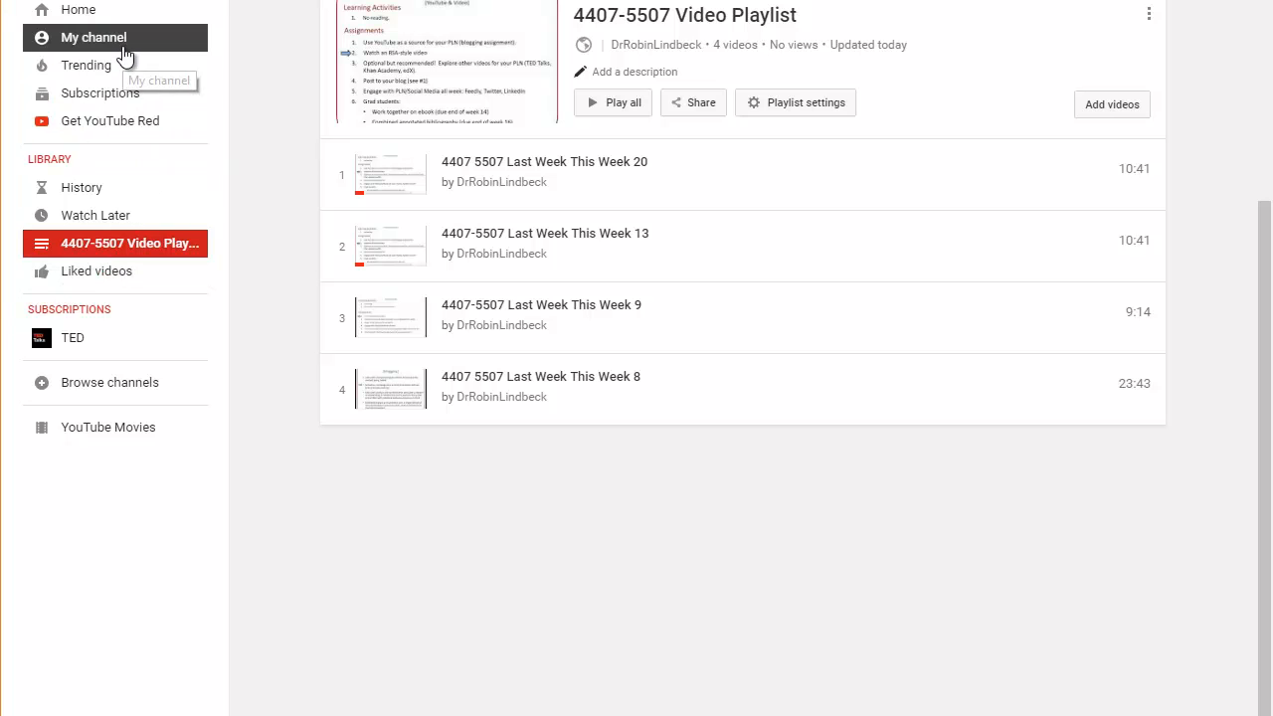
click(693, 103)
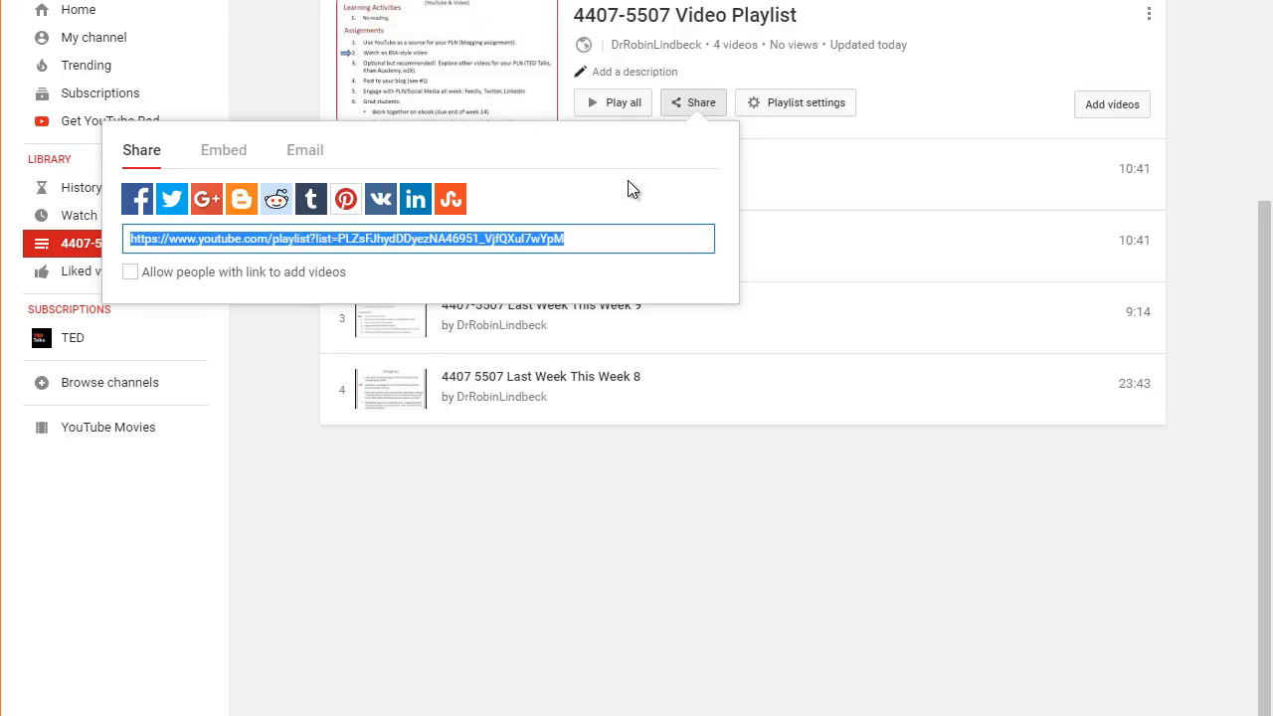
key(Escape)
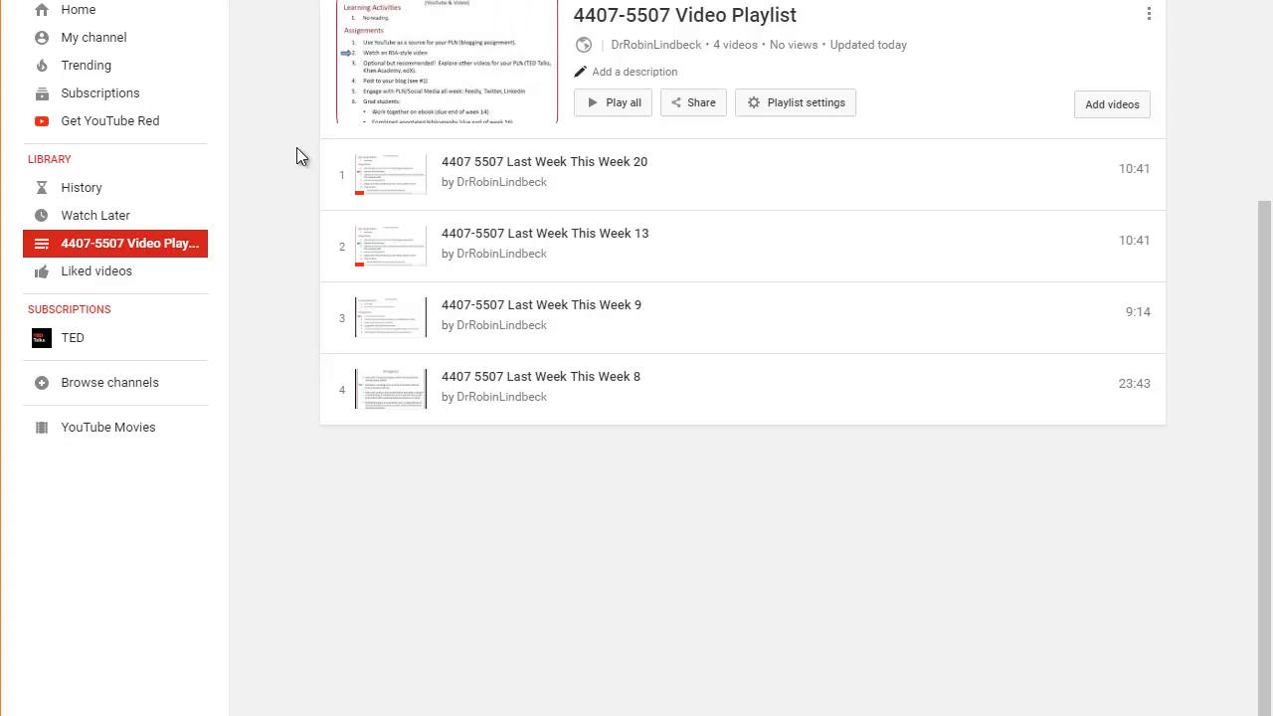
Return to the Video Manager from the channel page and find the video "6664 Last Week This Week 12".
click(108, 50)
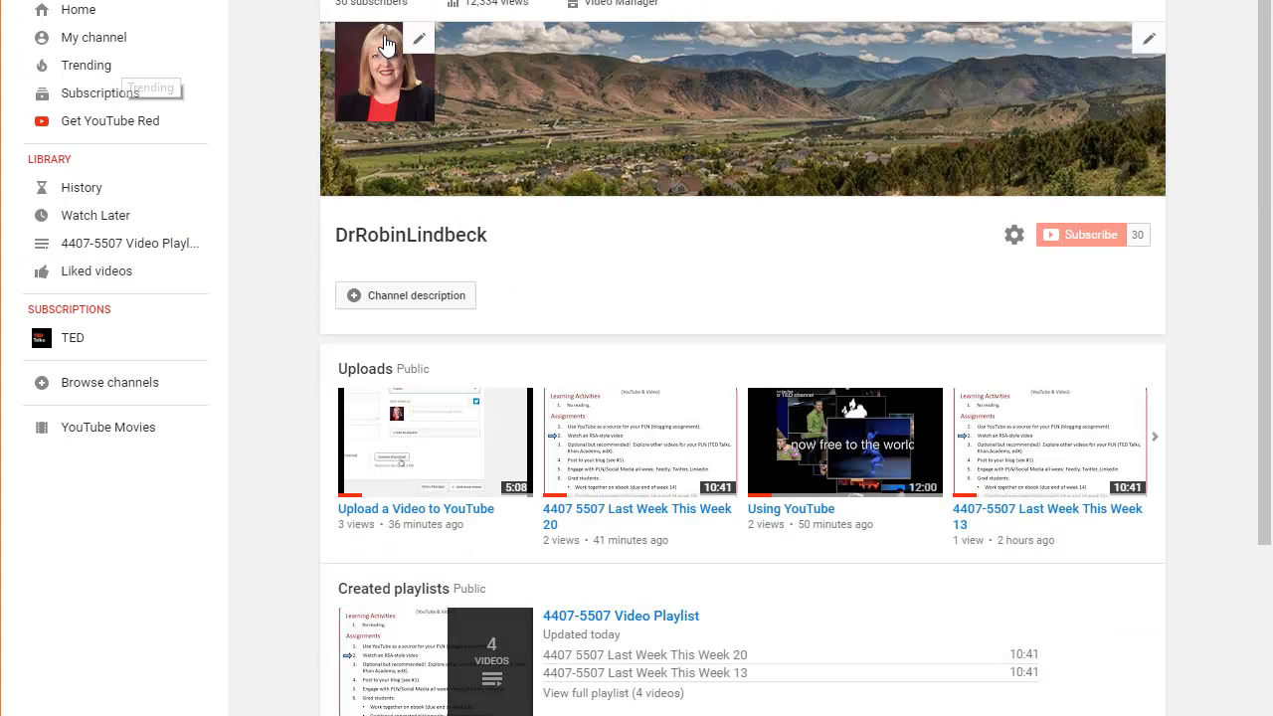
click(627, 4)
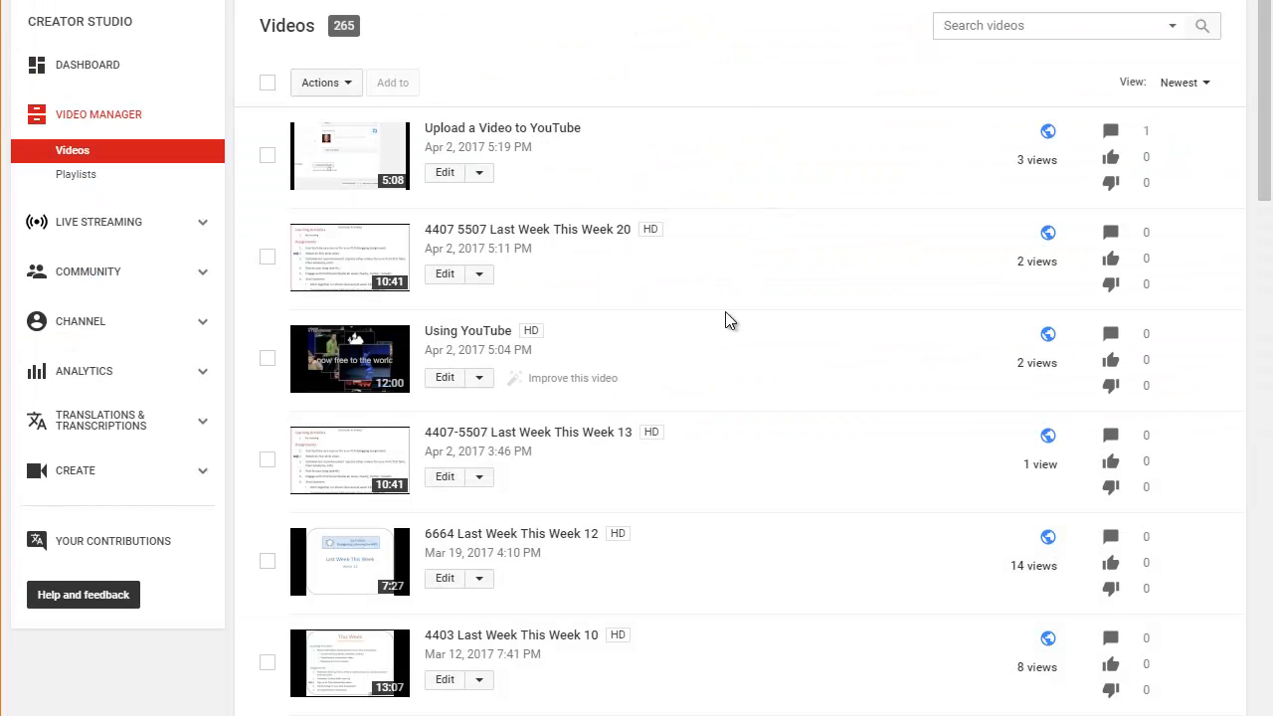
scroll(727, 312, down, 1)
scroll(726, 312, down, 1)
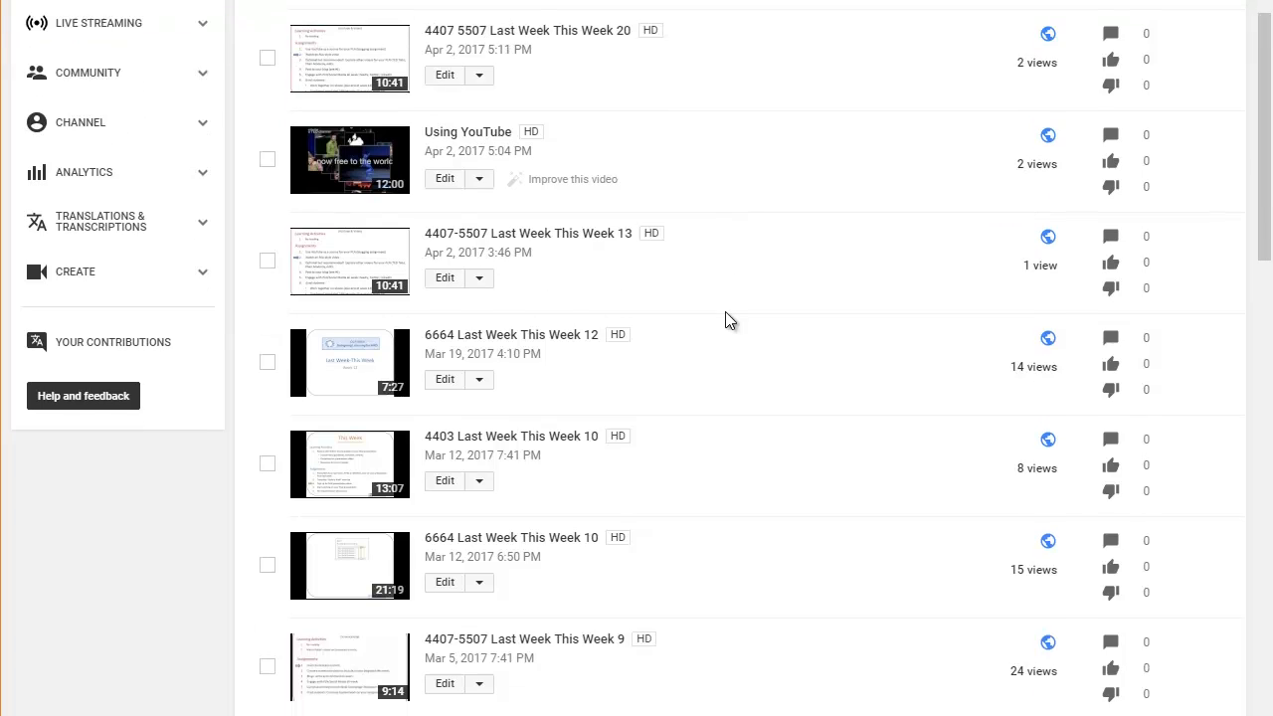
scroll(725, 311, down, 1)
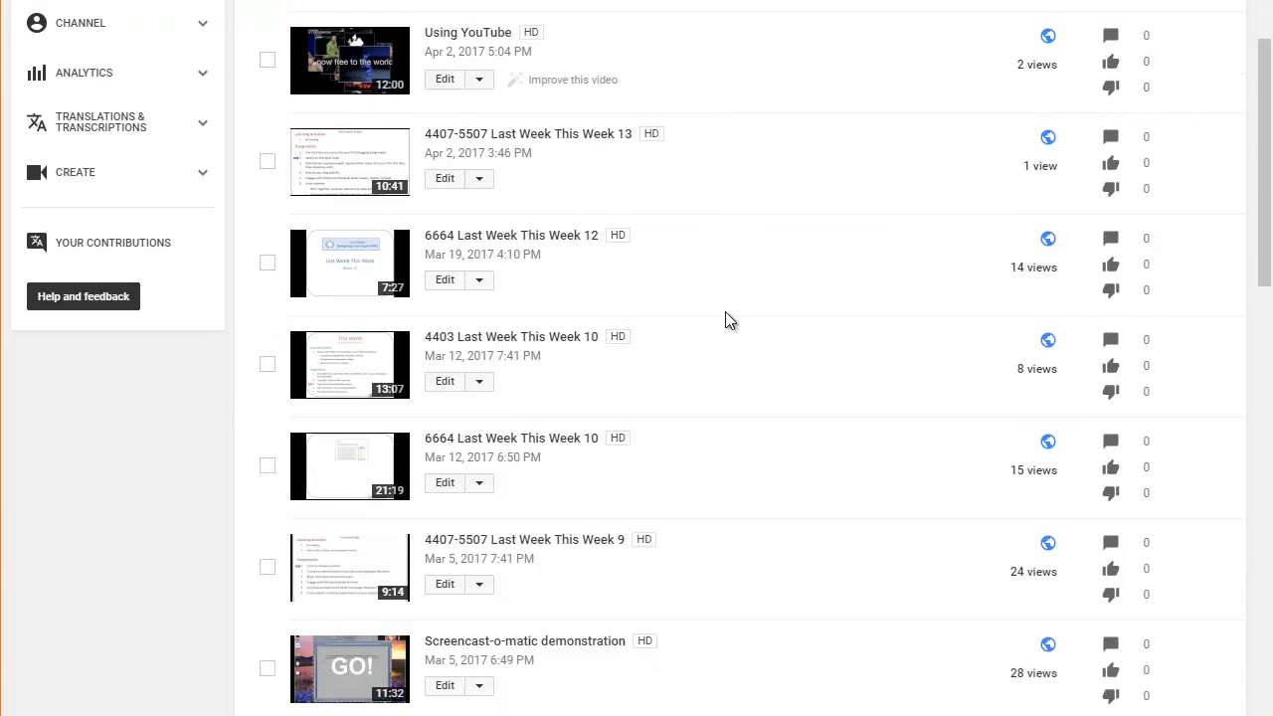
View the edit options of "6664 Last Week This Week 12", open its details, and check the playlist picker without adding it.
click(480, 282)
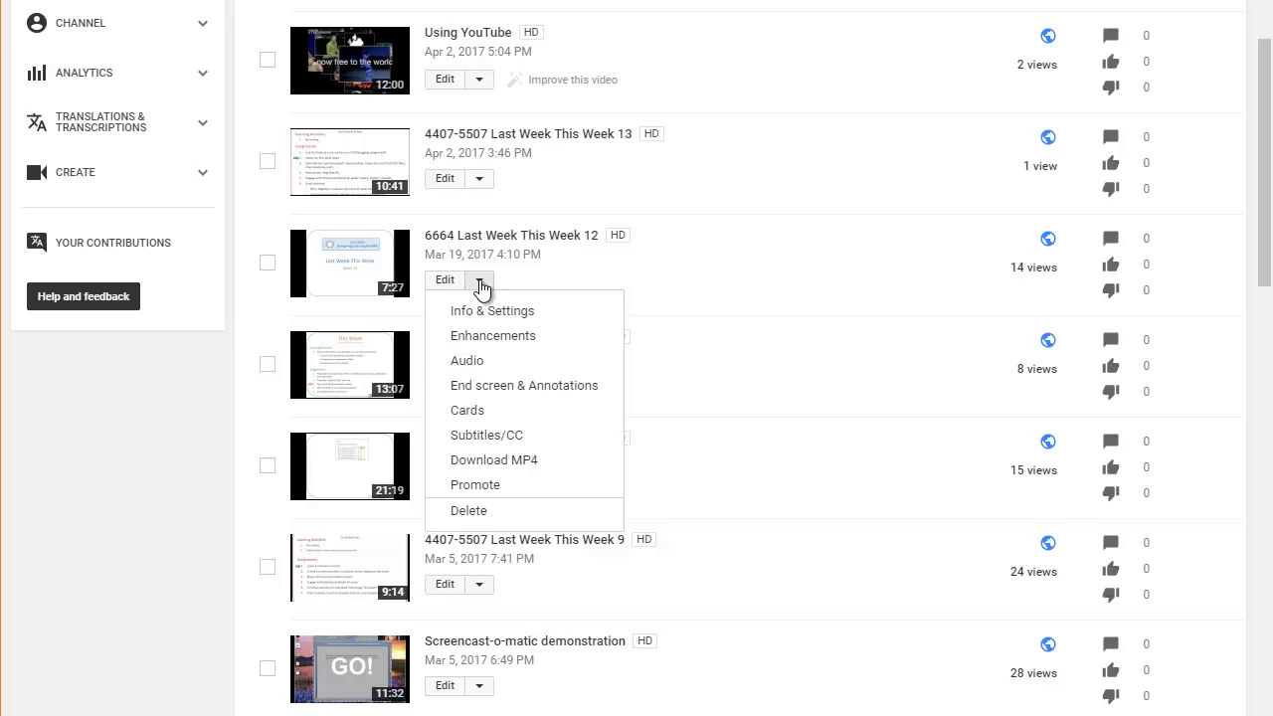
click(481, 286)
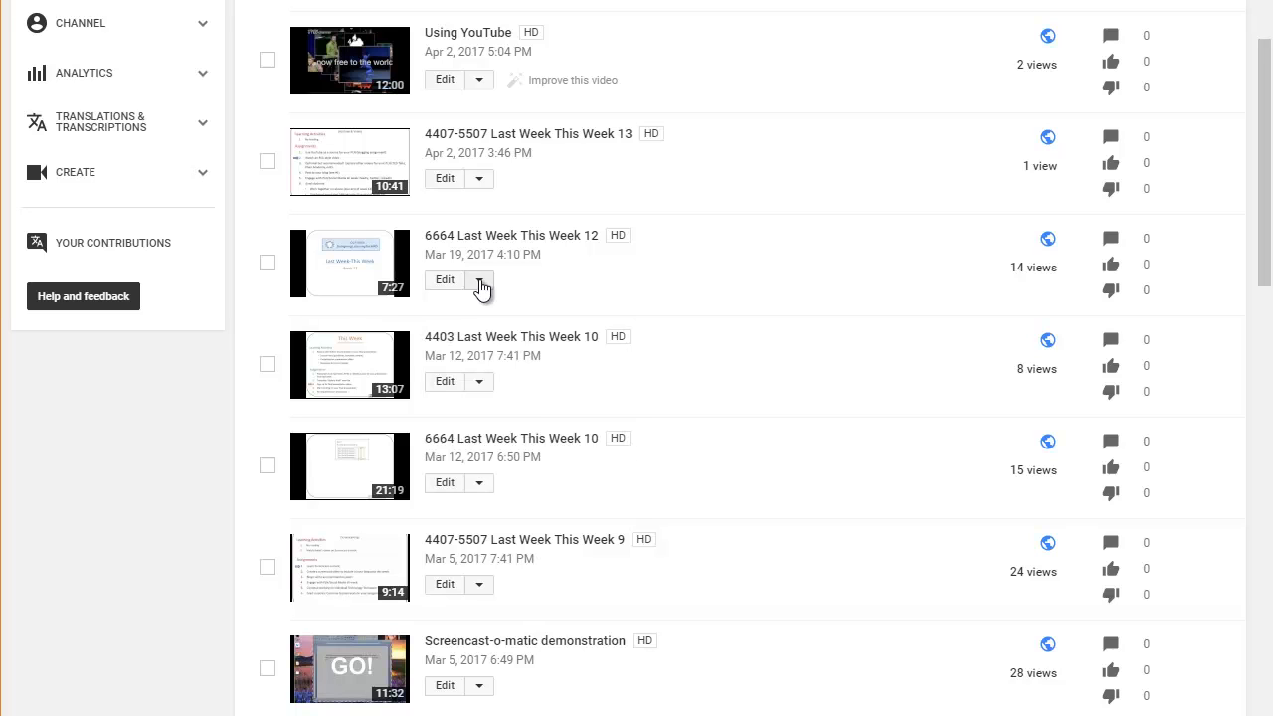
click(447, 242)
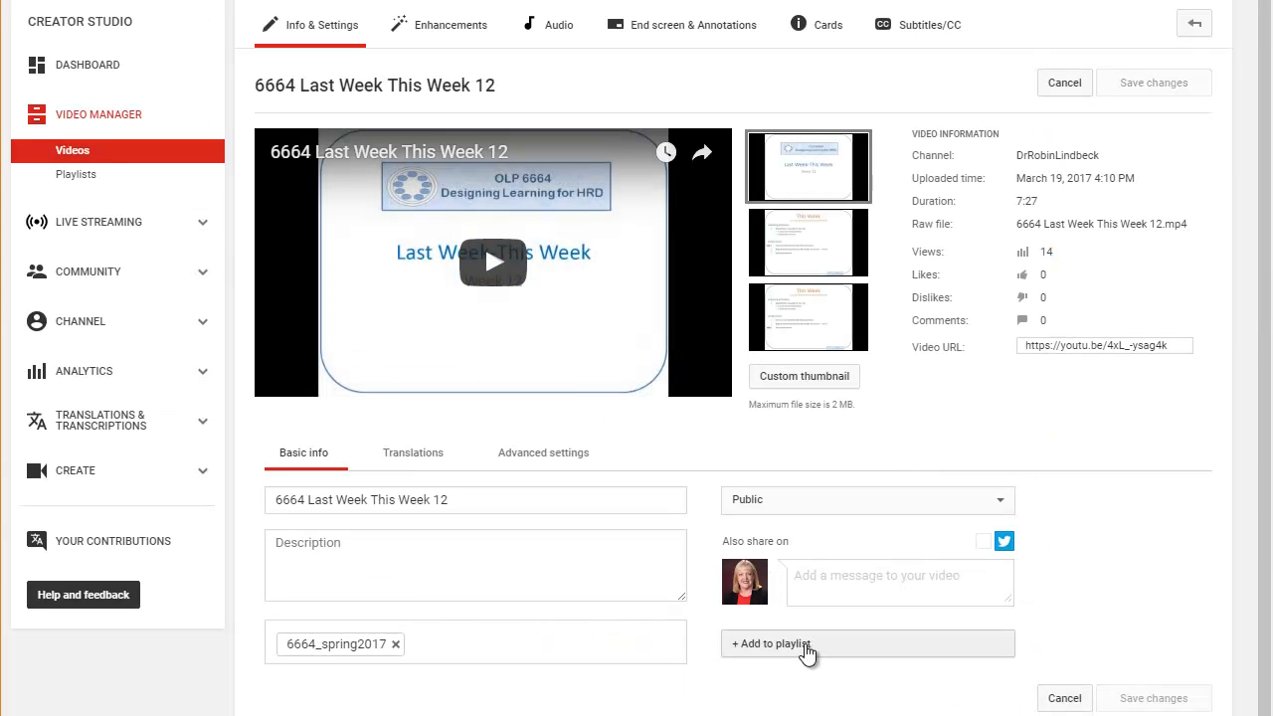
click(806, 647)
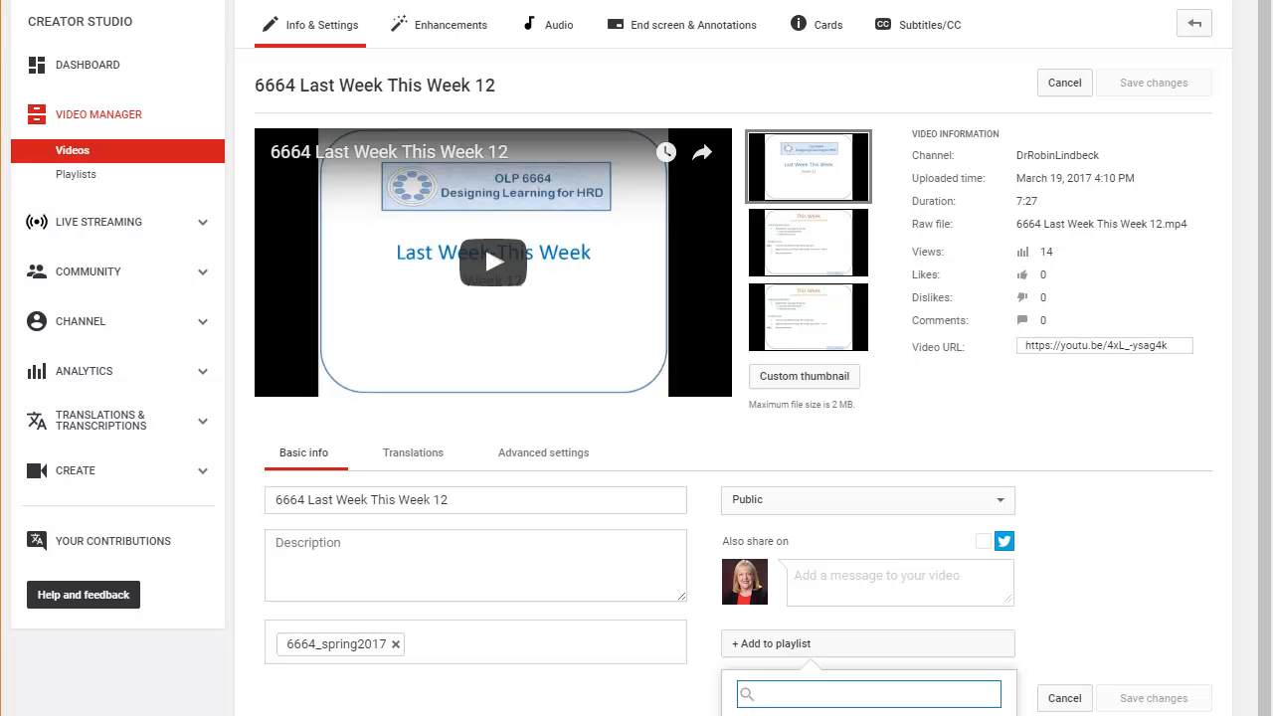
click(1063, 699)
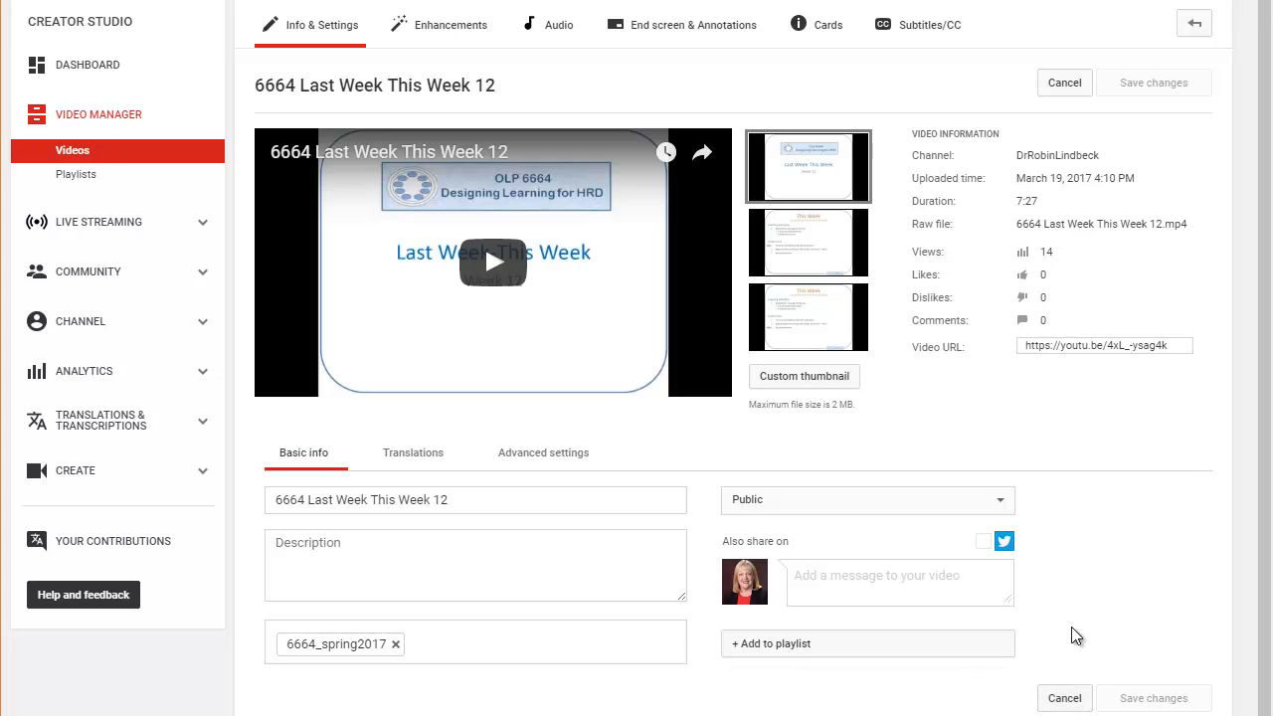